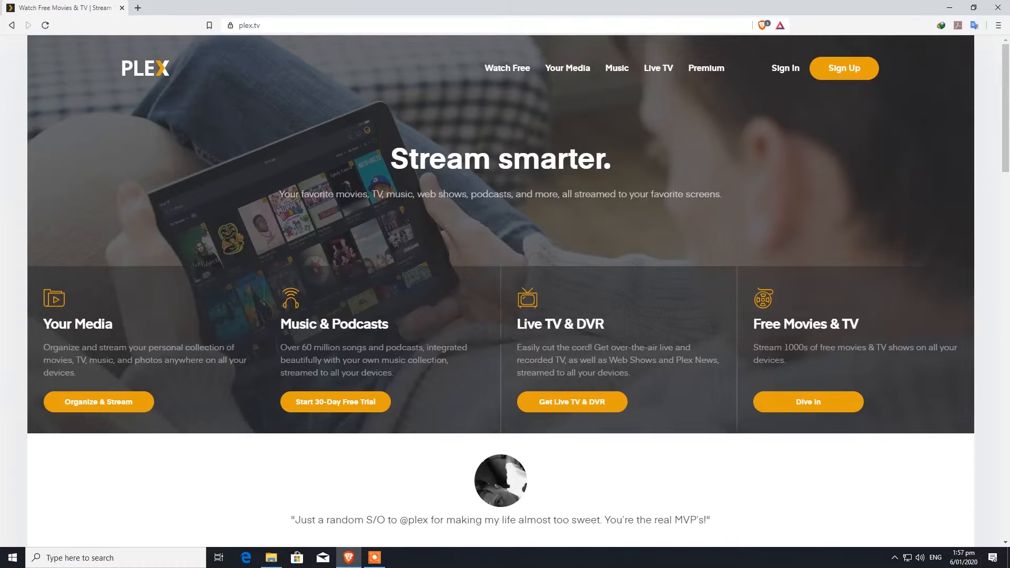
key(ctrl+t)
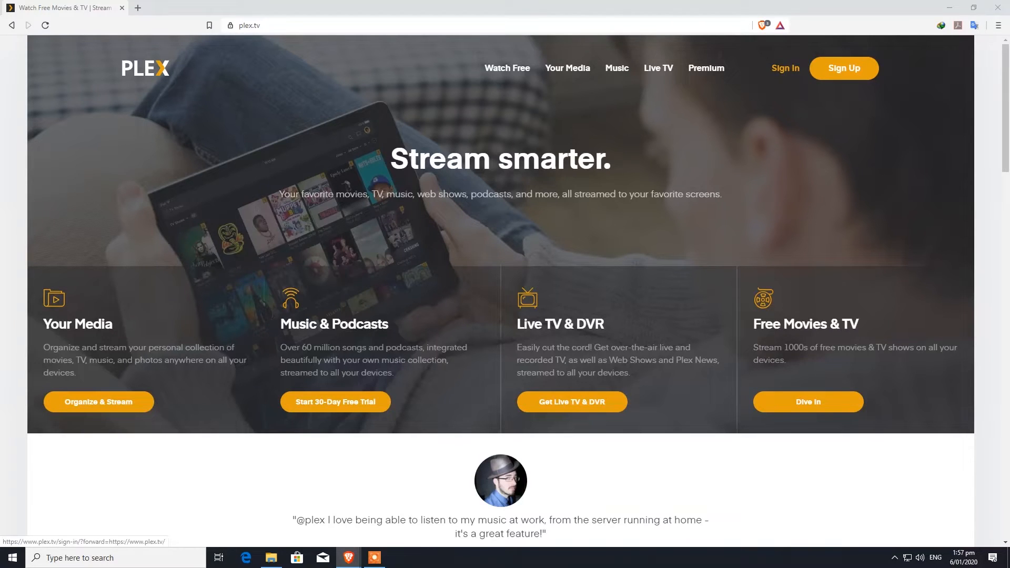
click(844, 68)
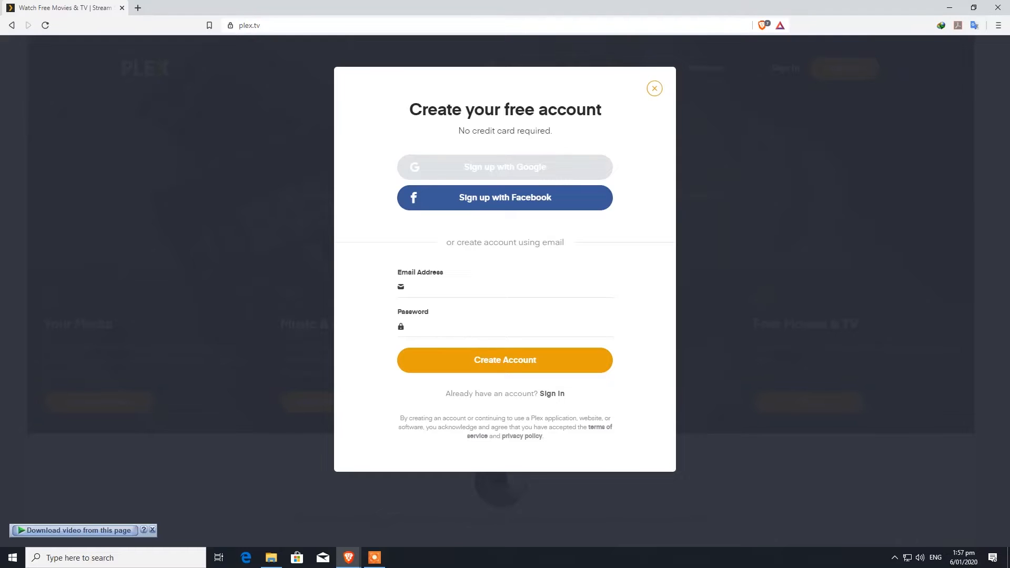
click(655, 88)
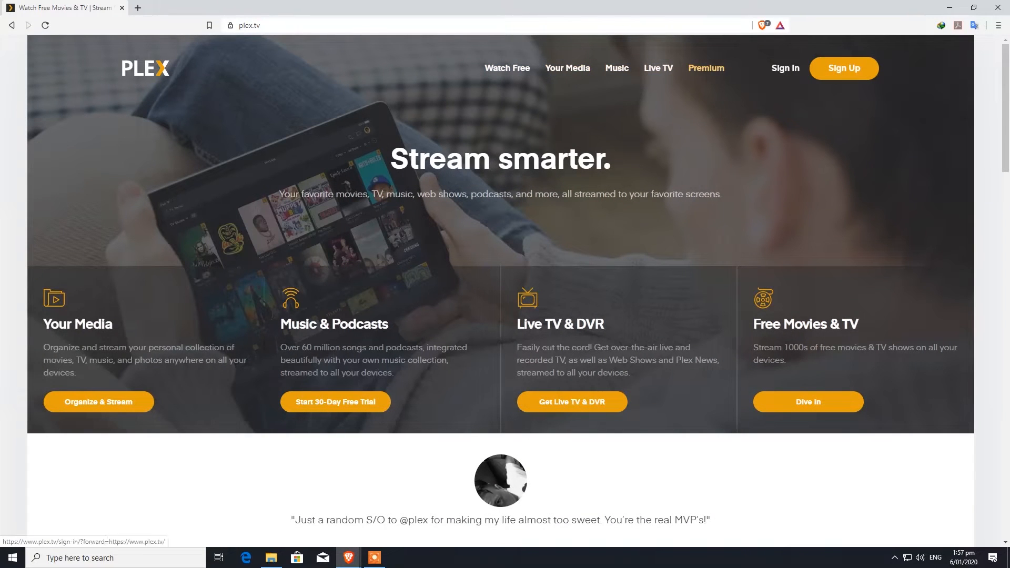
scroll(501, 287, down, 10)
scroll(500, 286, down, 6)
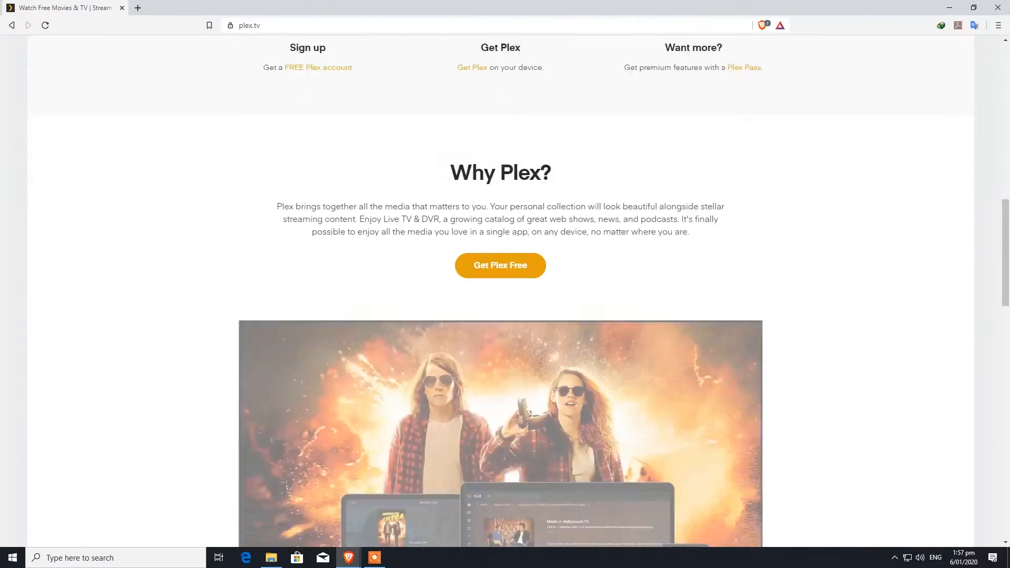
scroll(500, 286, up, 14)
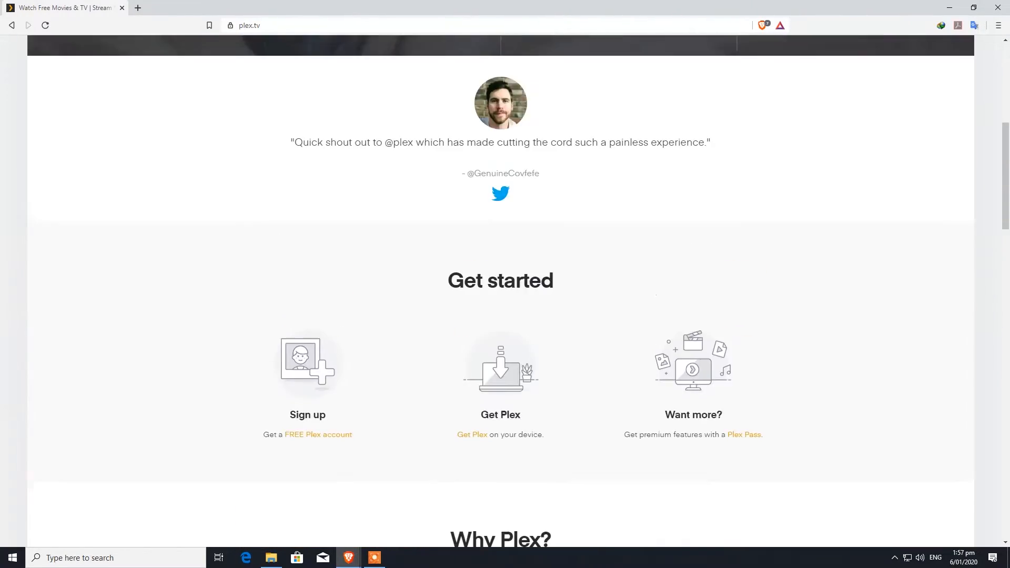
scroll(501, 287, down, 5)
scroll(501, 287, down, 8)
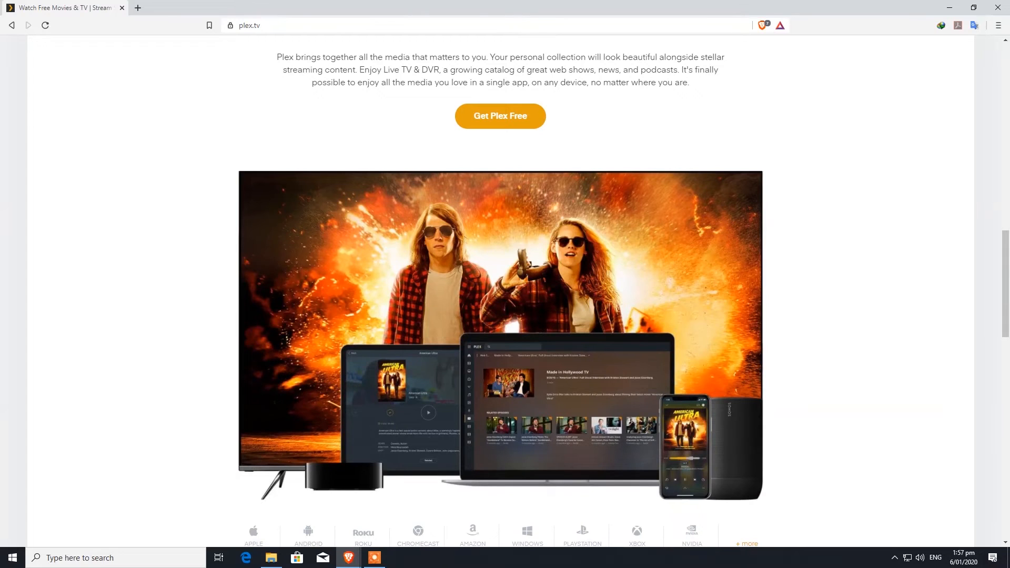
Reopen the Get Plex Free sign-up form, enter the account email and a password, and submit
click(500, 117)
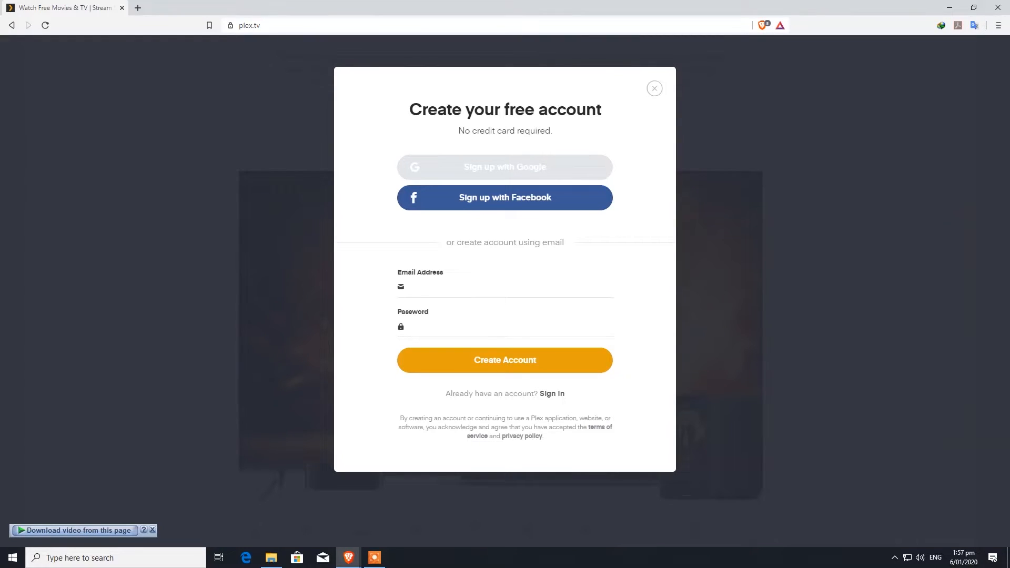
click(505, 360)
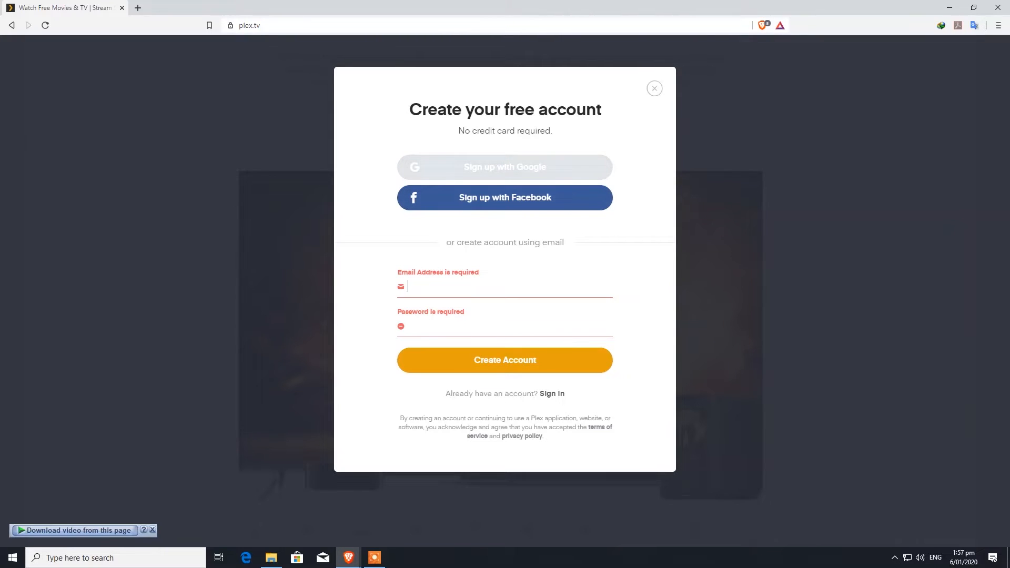
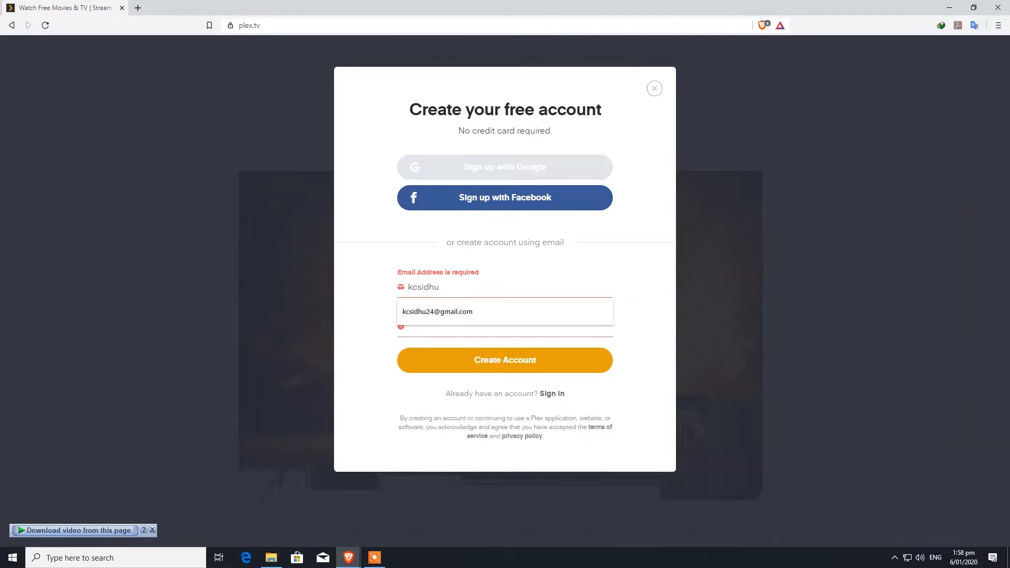
key(Down)
key(Return)
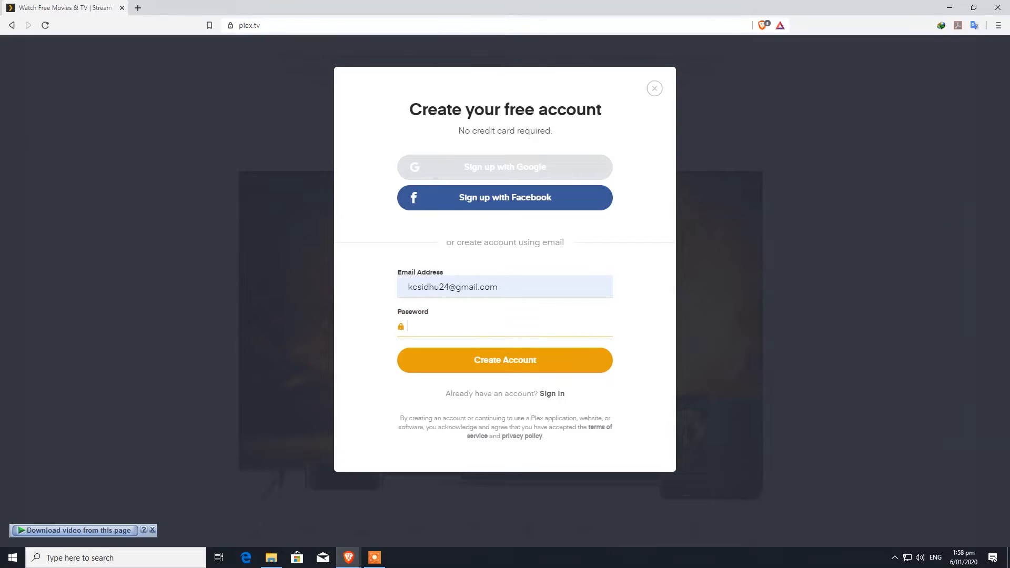
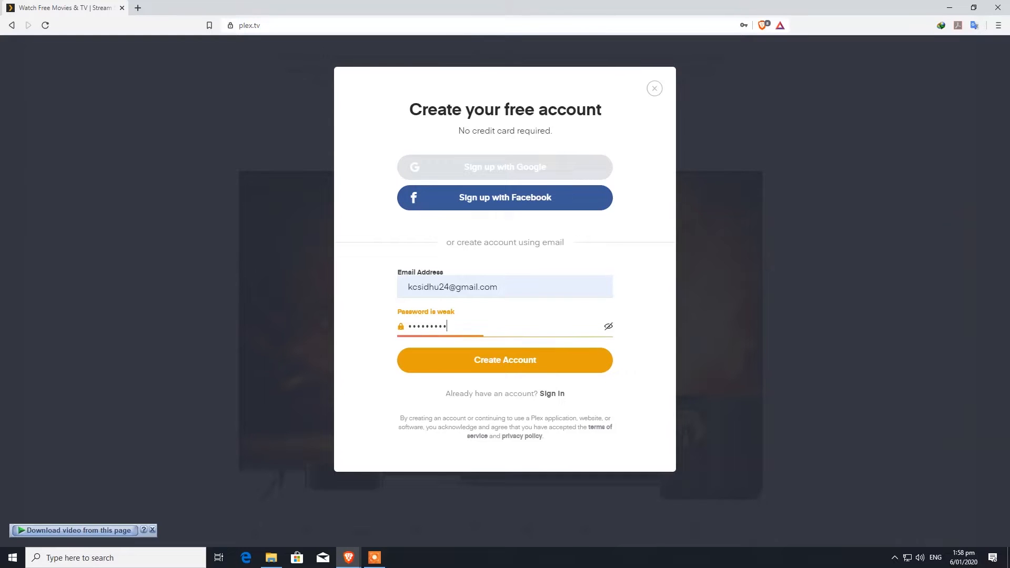
key(Return)
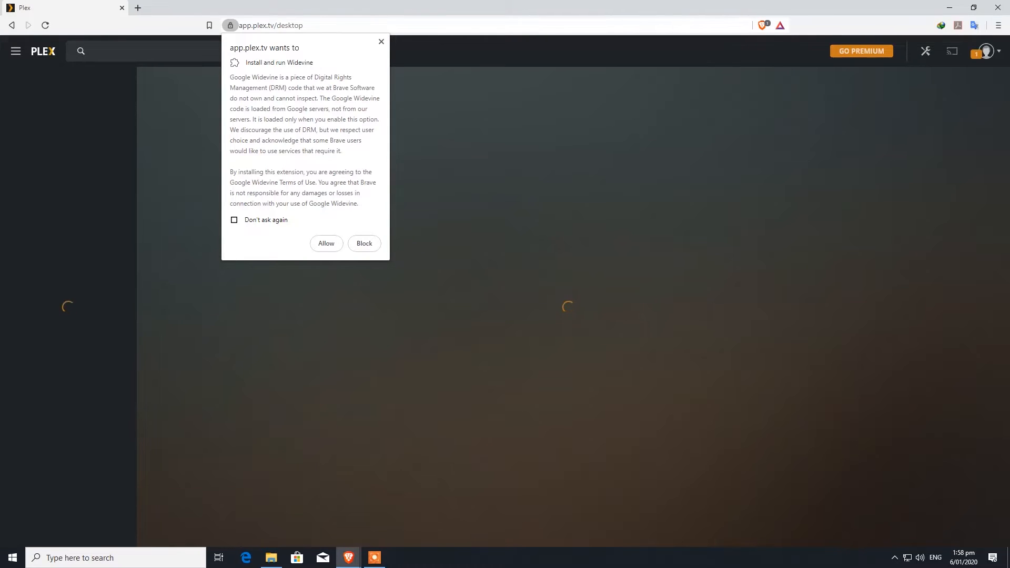
Dismiss the Widevine and What's new prompts, then open Your Media from the sidebar's More list
key(Escape)
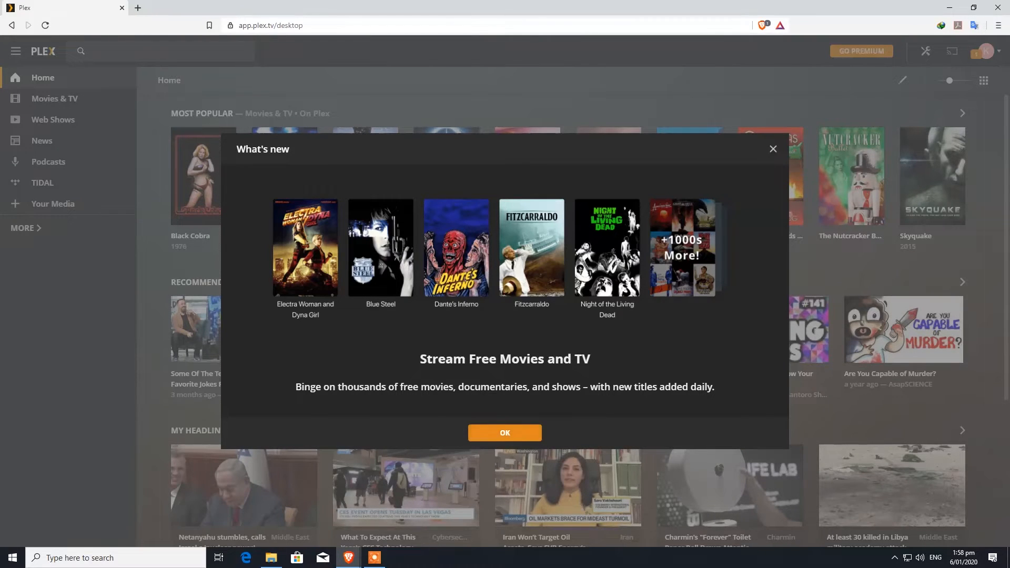
click(505, 432)
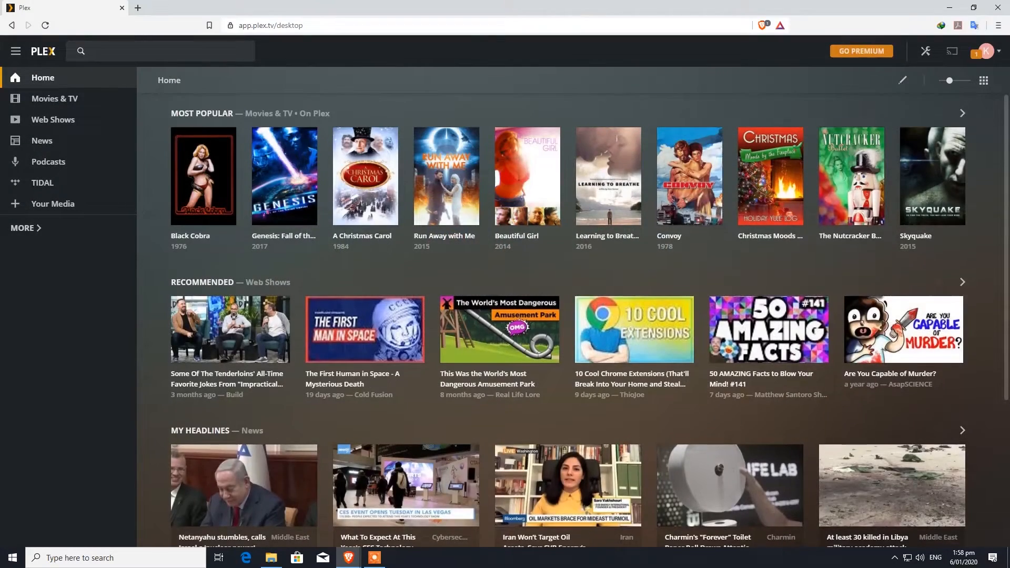
scroll(505, 432, down, 4)
scroll(634, 337, up, 4)
click(22, 228)
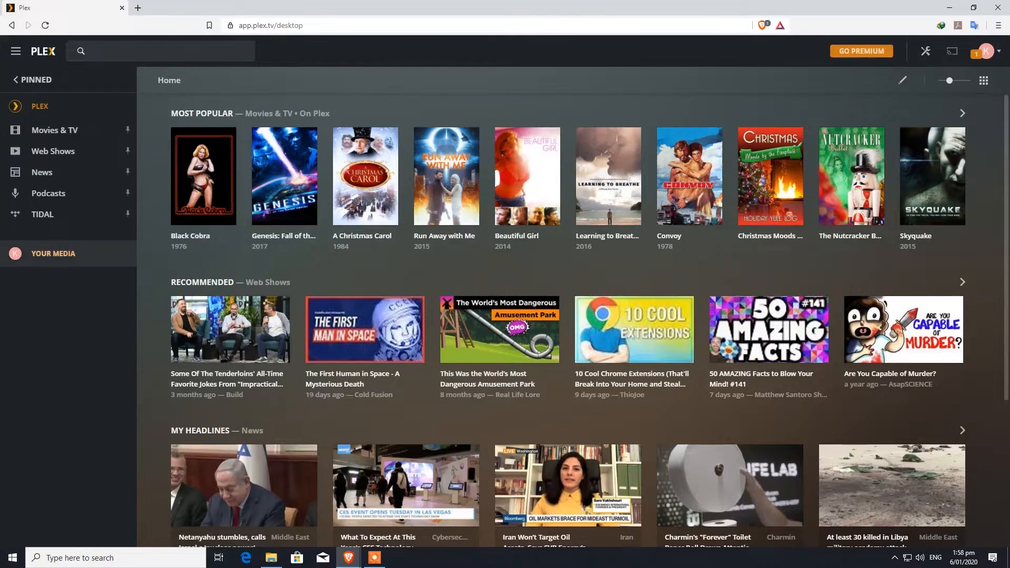
click(53, 253)
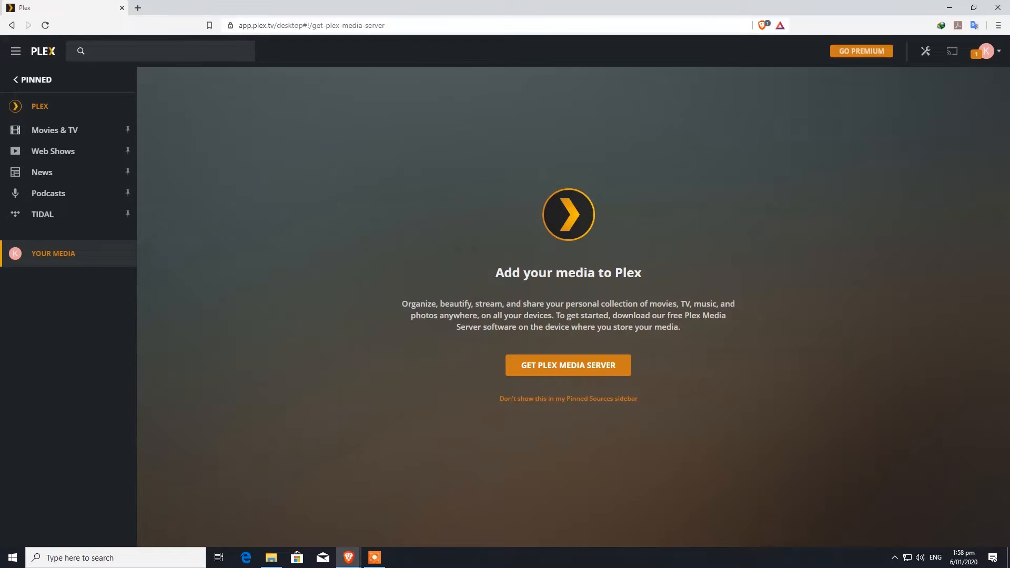
Go from Your Media to the Plex Media Server for Windows download page
click(33, 80)
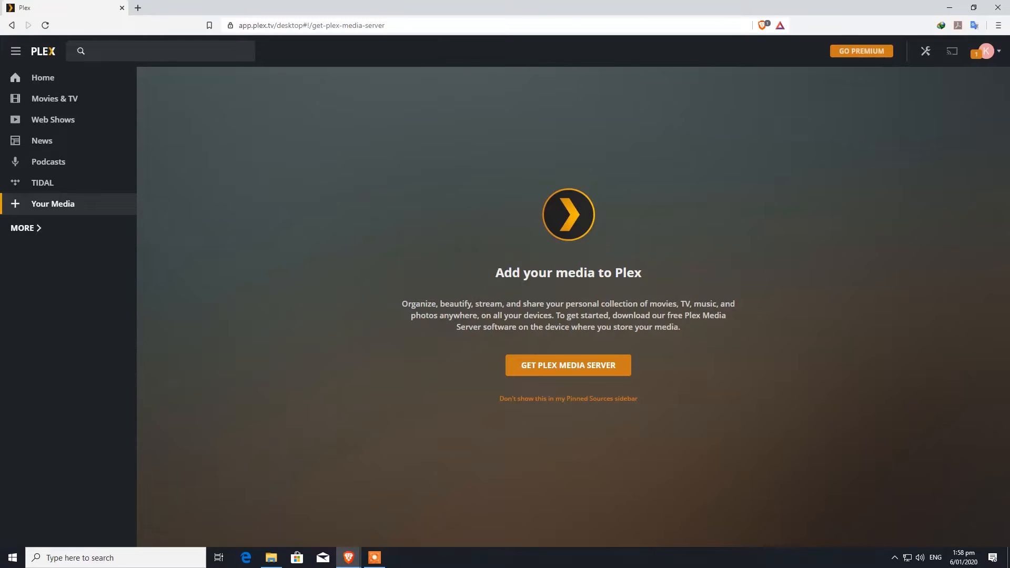
click(22, 227)
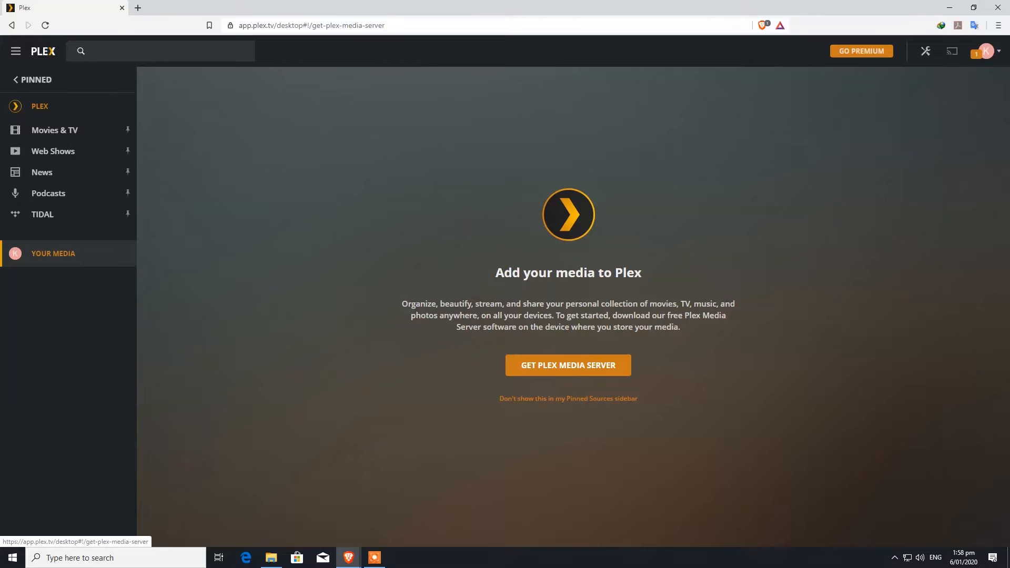
click(568, 366)
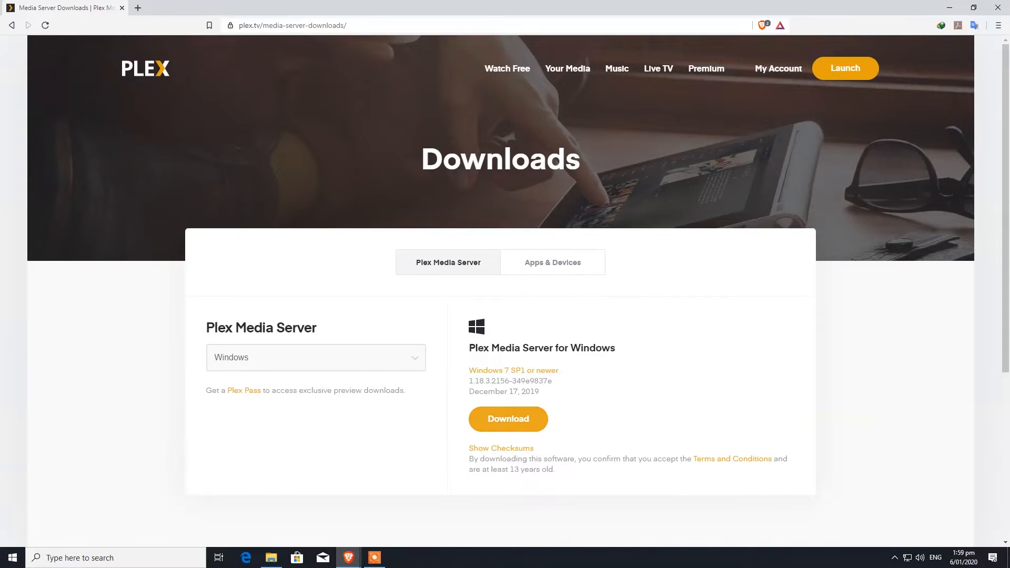
Download the Plex Media Server Windows installer, install it, and launch the server
click(509, 419)
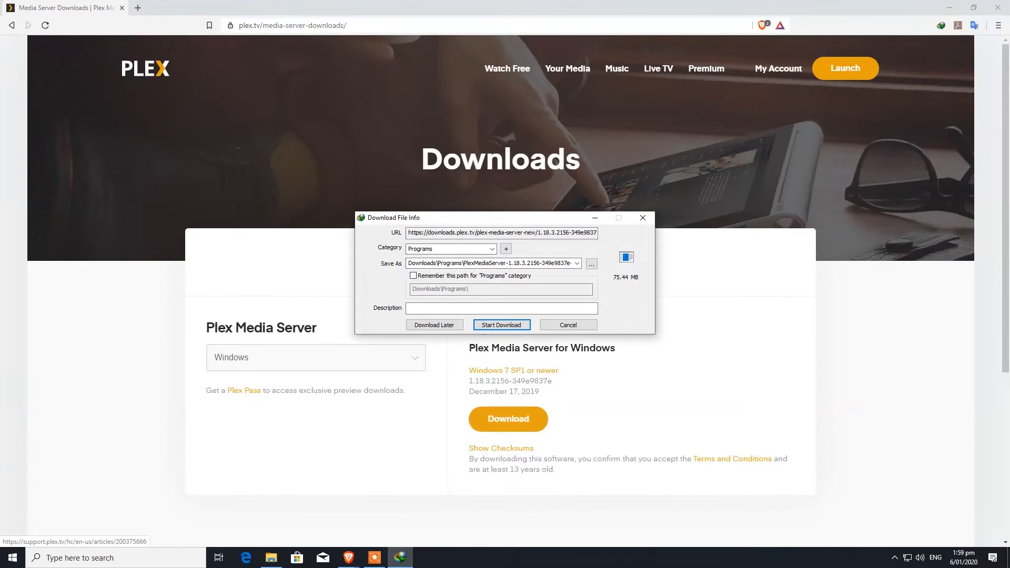
click(501, 325)
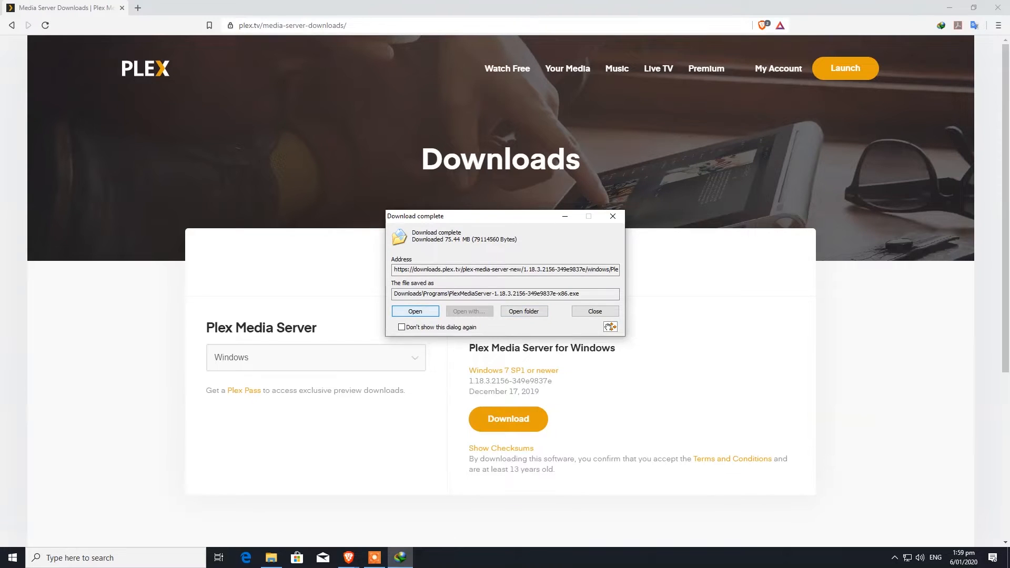
click(415, 311)
key(Return)
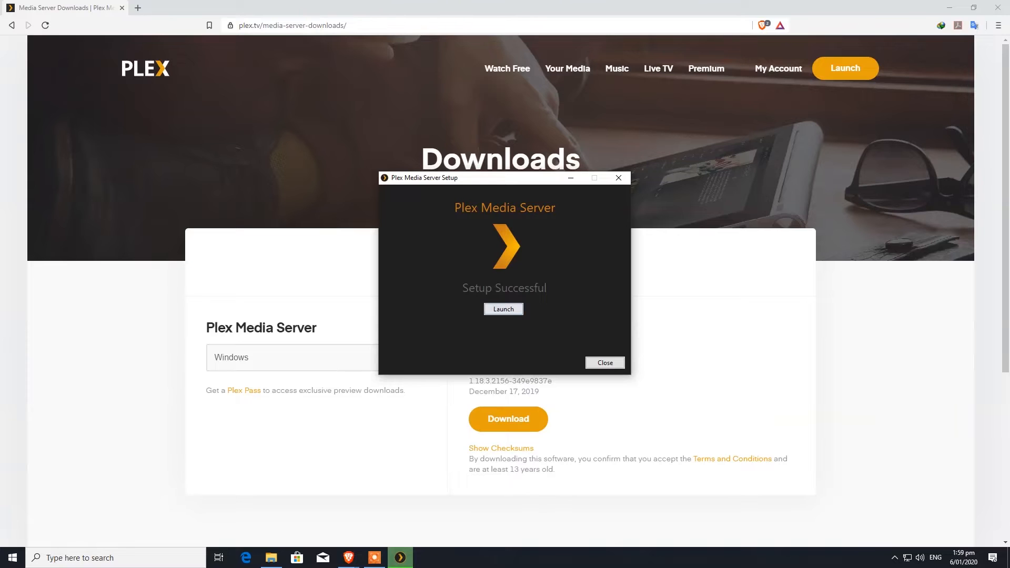
click(504, 309)
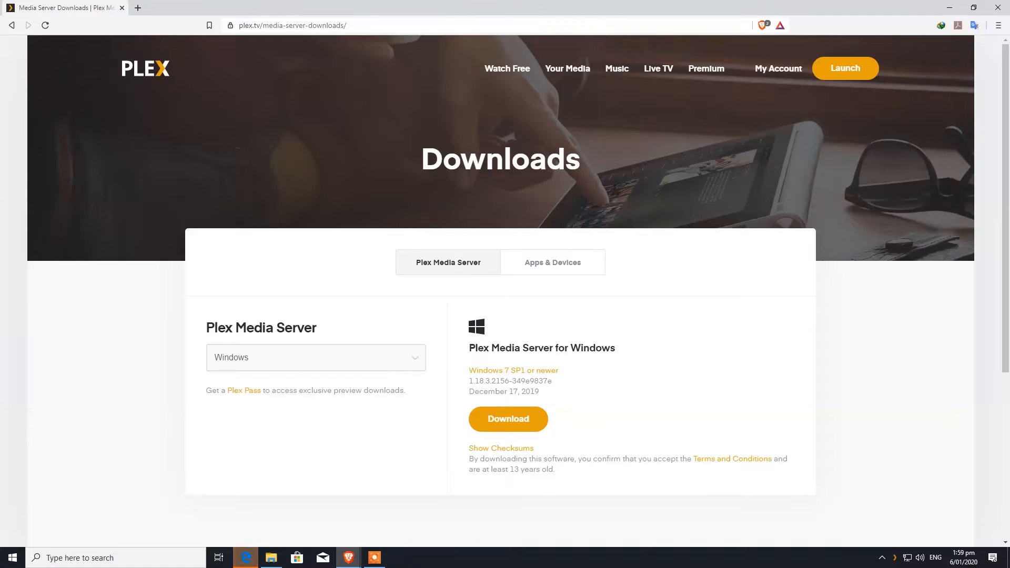
Sign in to Plex Web at 127.0.0.1:32400 with the account email and password
click(246, 558)
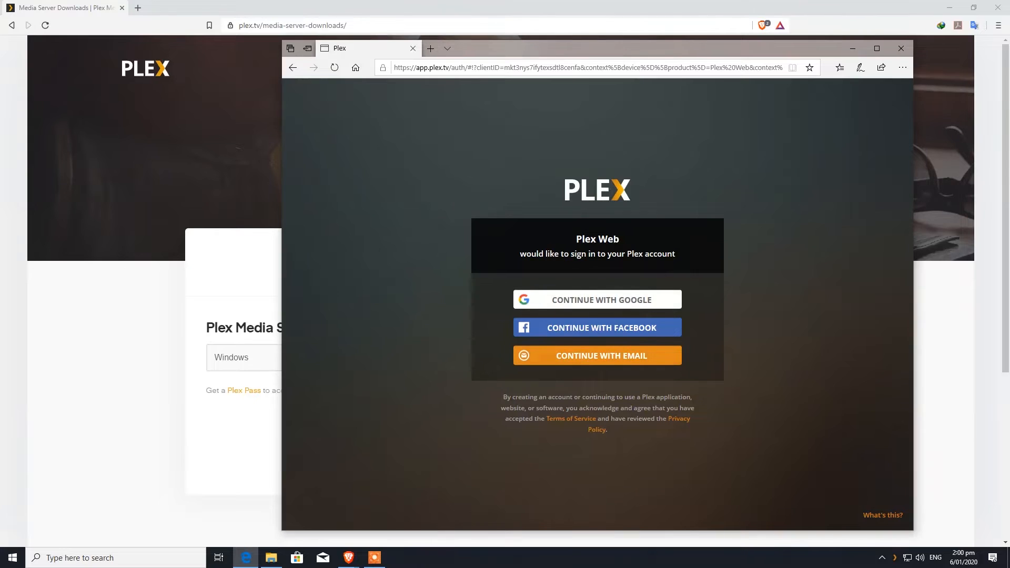
click(598, 356)
click(598, 326)
key(Tab)
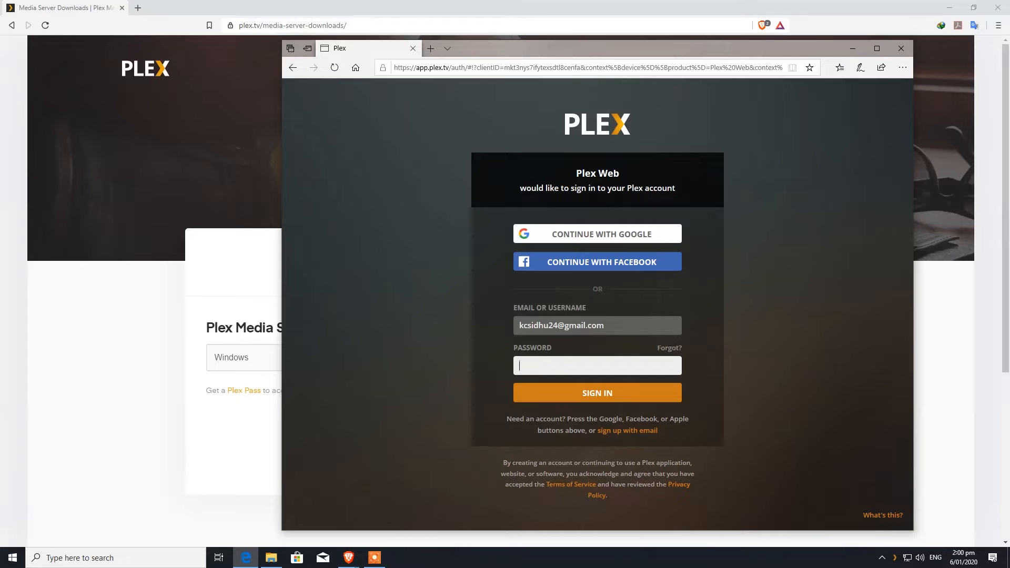
text(********)
key(Return)
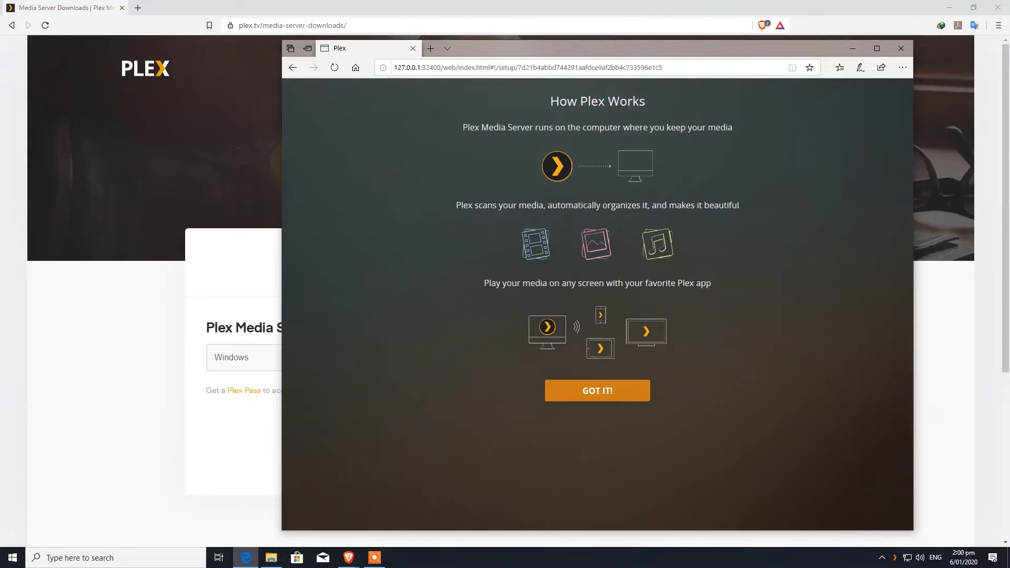
Skip the intro and Plex Pass offer, rename the server to Techtips, and continue
click(598, 391)
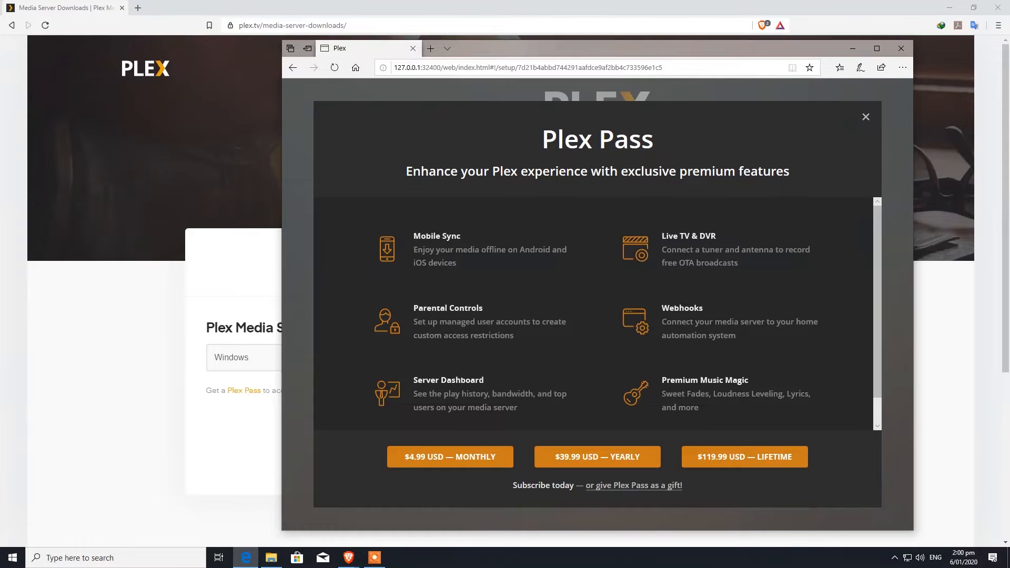
click(865, 117)
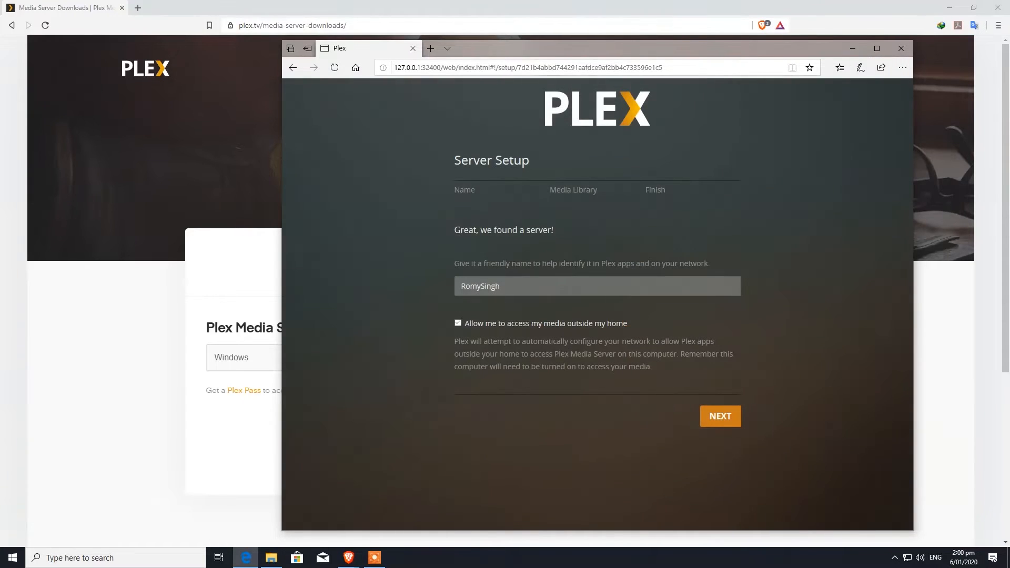
double_click(480, 286)
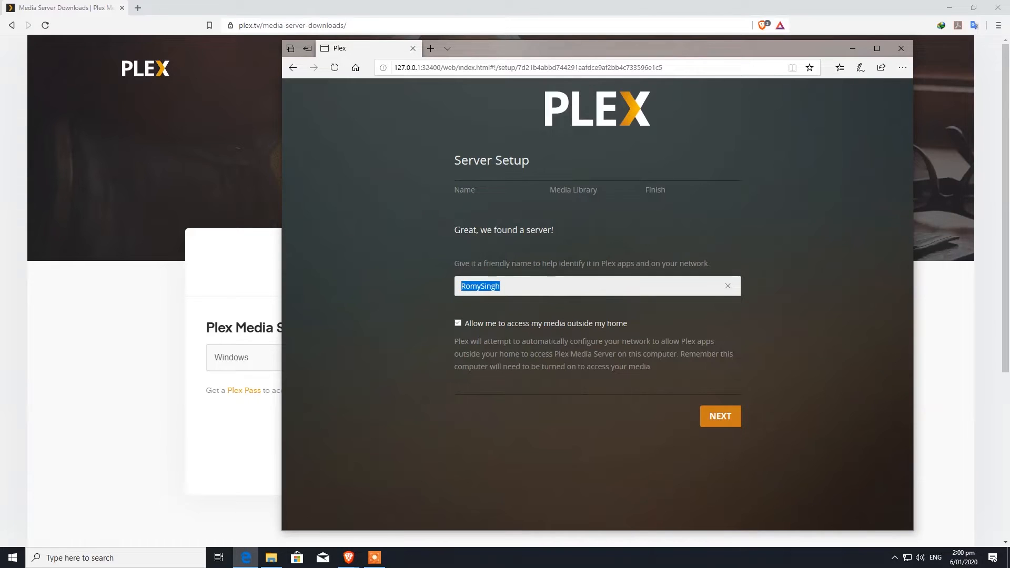
text(Techtips)
click(598, 448)
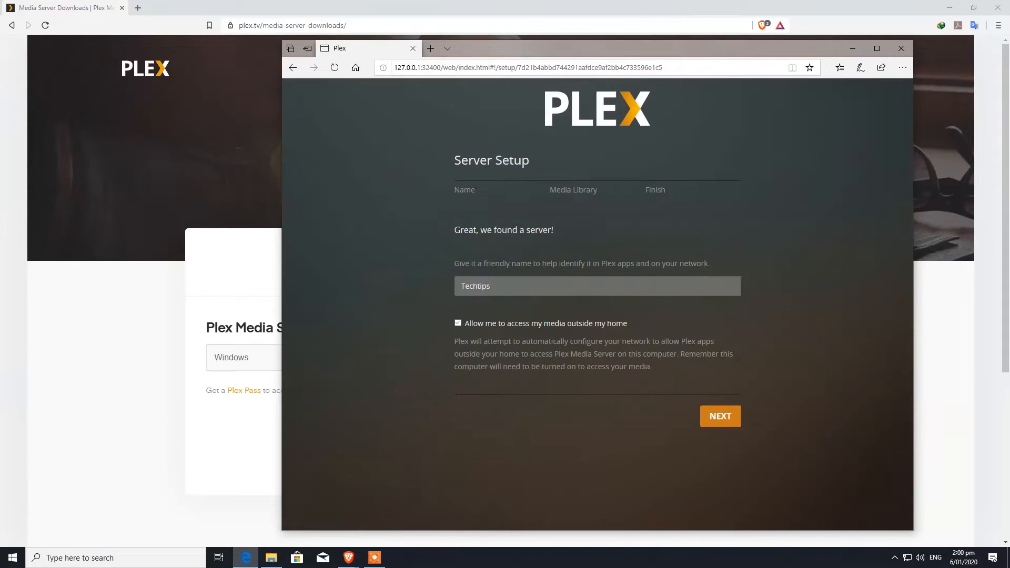
click(720, 416)
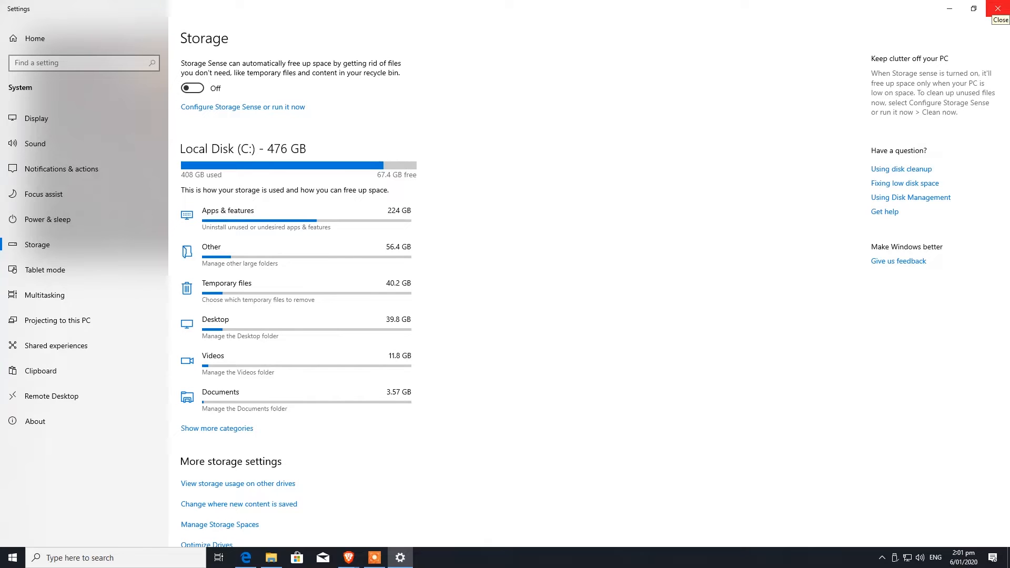
Close the Windows Storage settings window
click(997, 9)
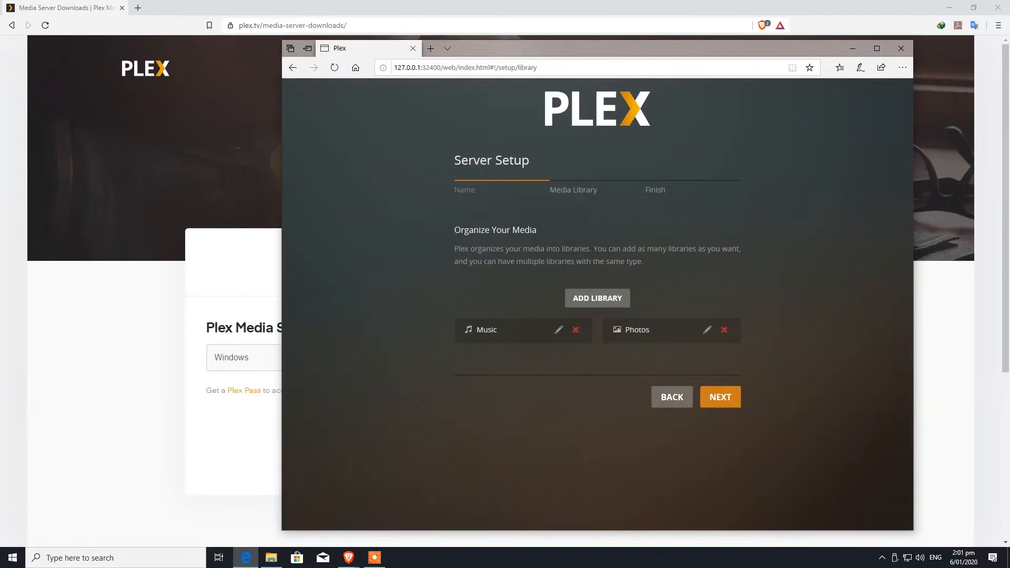
Switch to File Explorer and maximize the This PC window
click(271, 557)
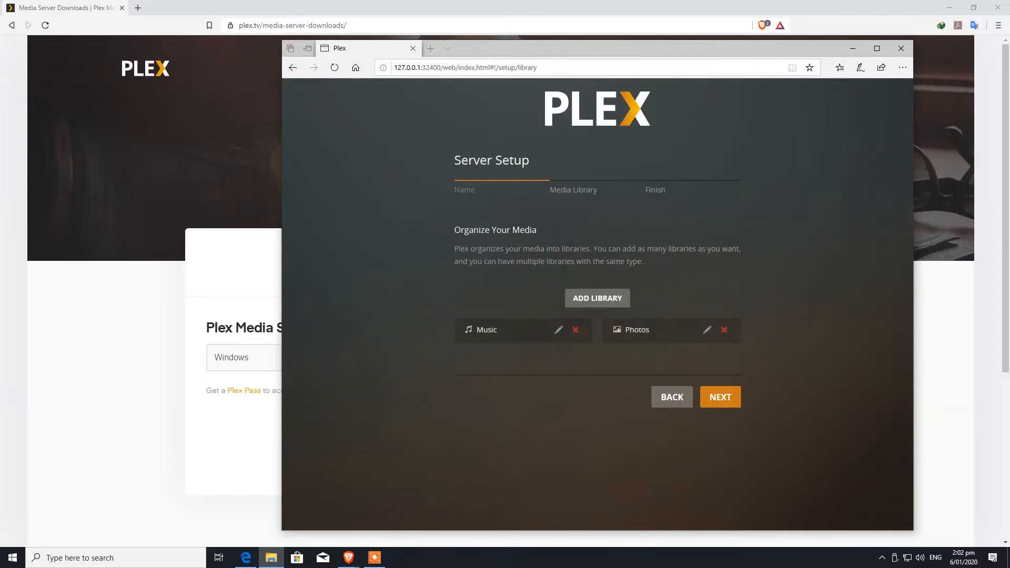
drag(1, 43, 558, 0)
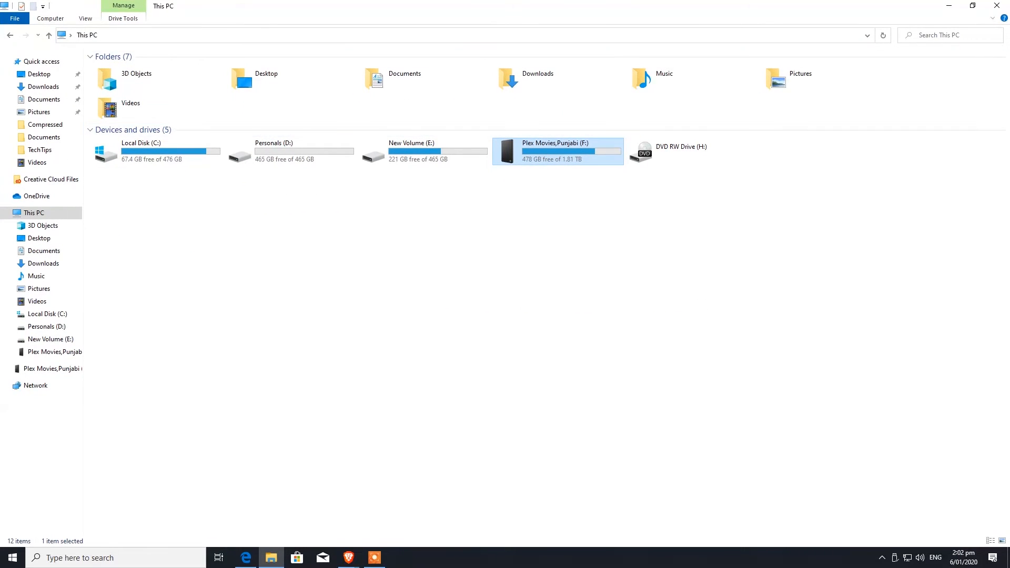
Browse drive F: folders: Documentries, Bollywood, punjabi, Plex Backup, Music and movies
key(Return)
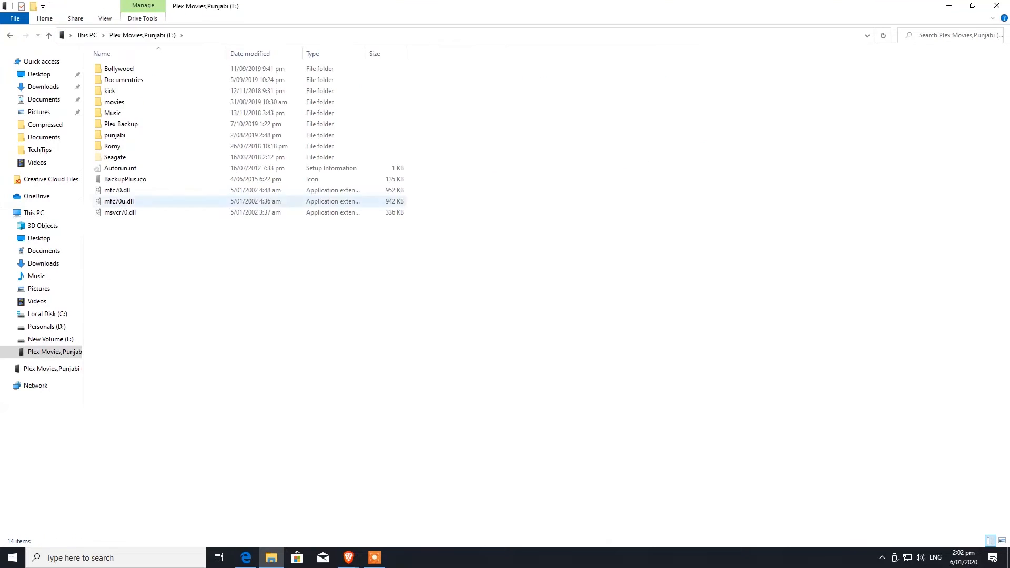
click(123, 102)
click(123, 91)
click(123, 80)
click(119, 69)
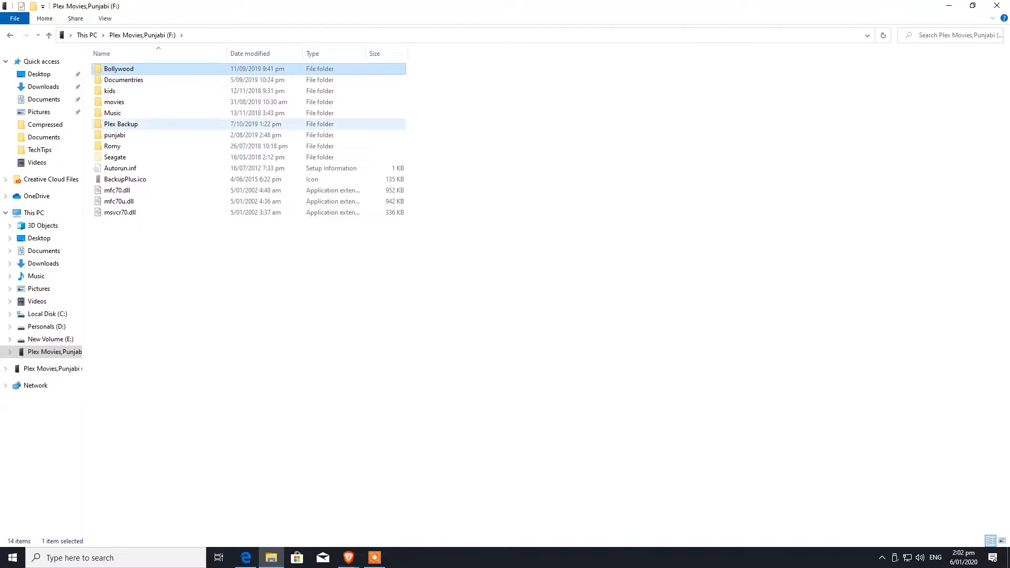
click(115, 135)
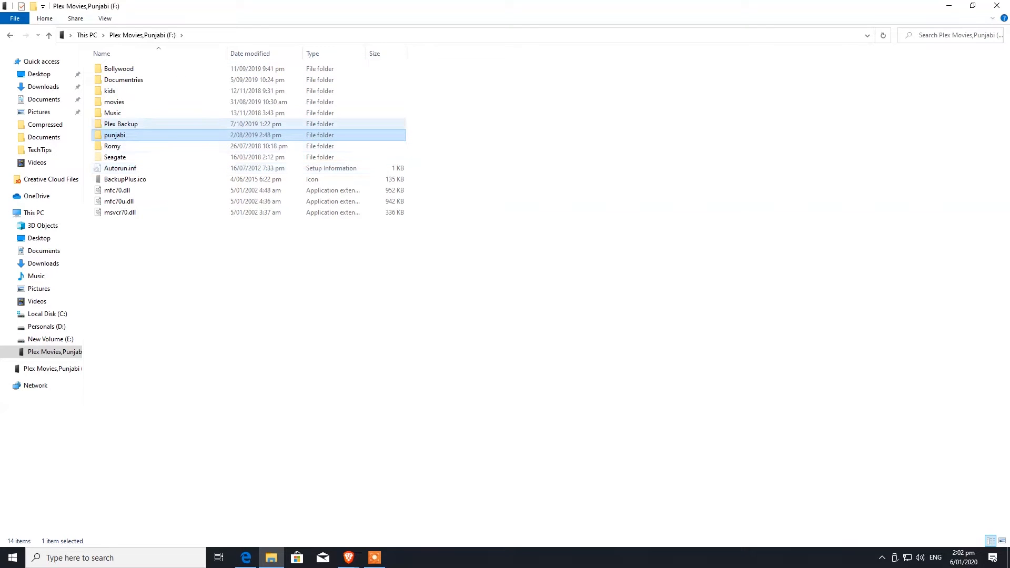
click(121, 124)
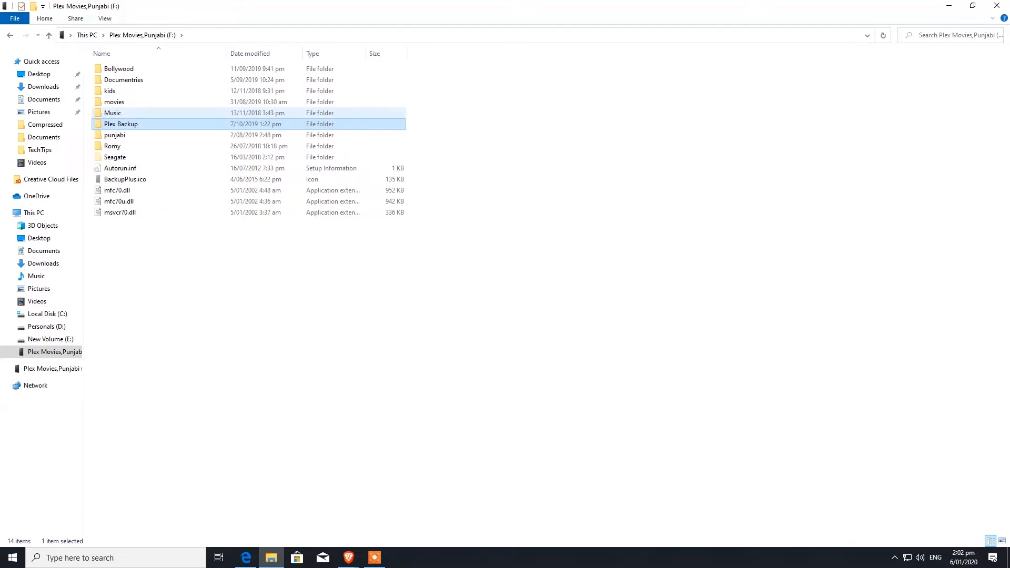
click(113, 113)
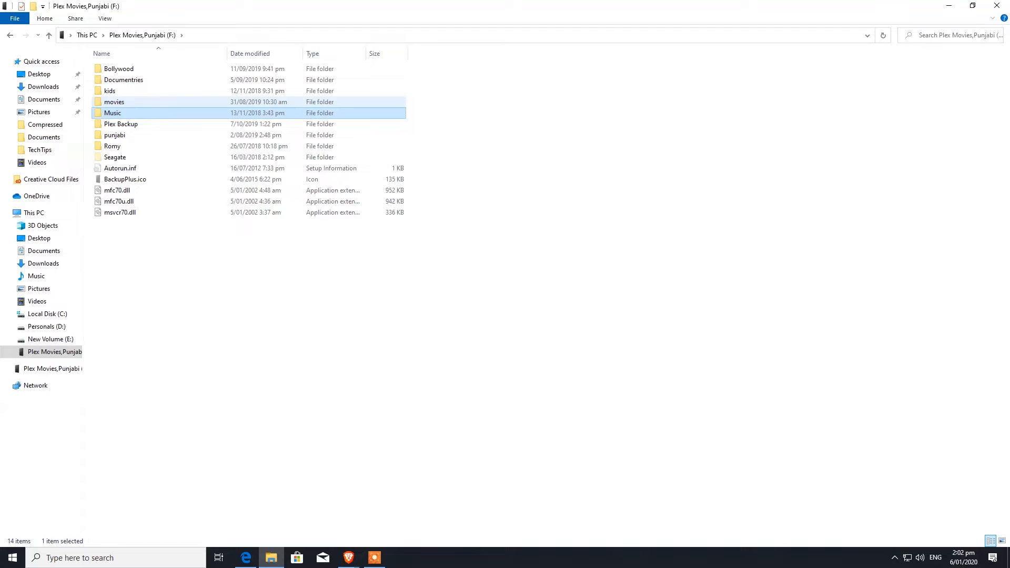
click(114, 102)
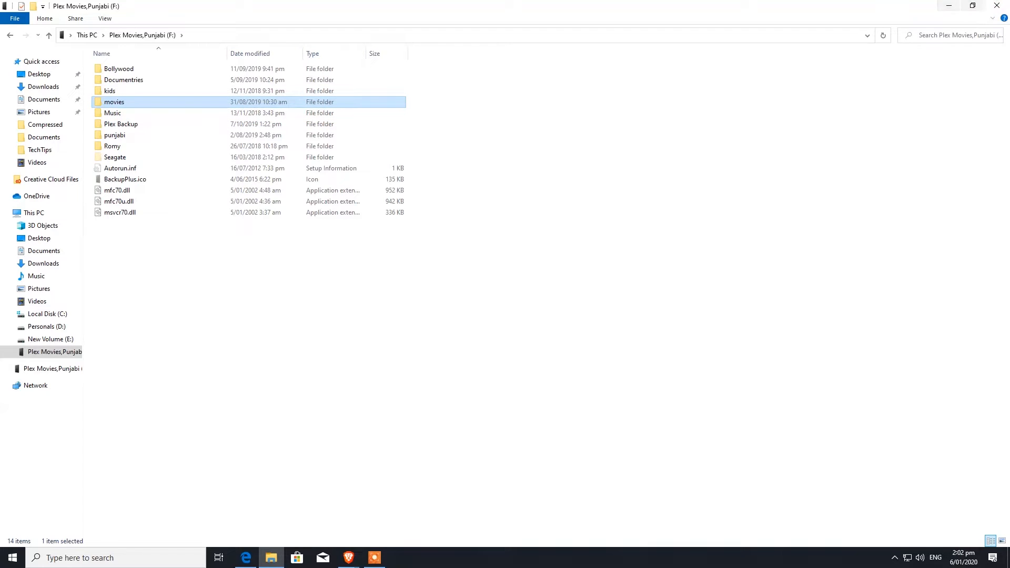
Return to This PC, minimize Explorer, and start adding a library in Plex
click(34, 213)
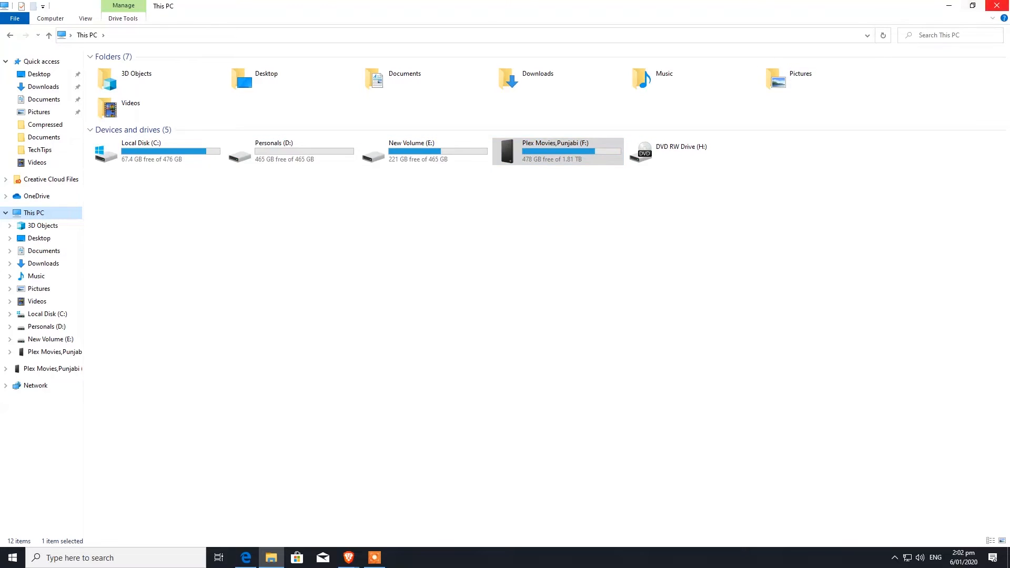
click(949, 6)
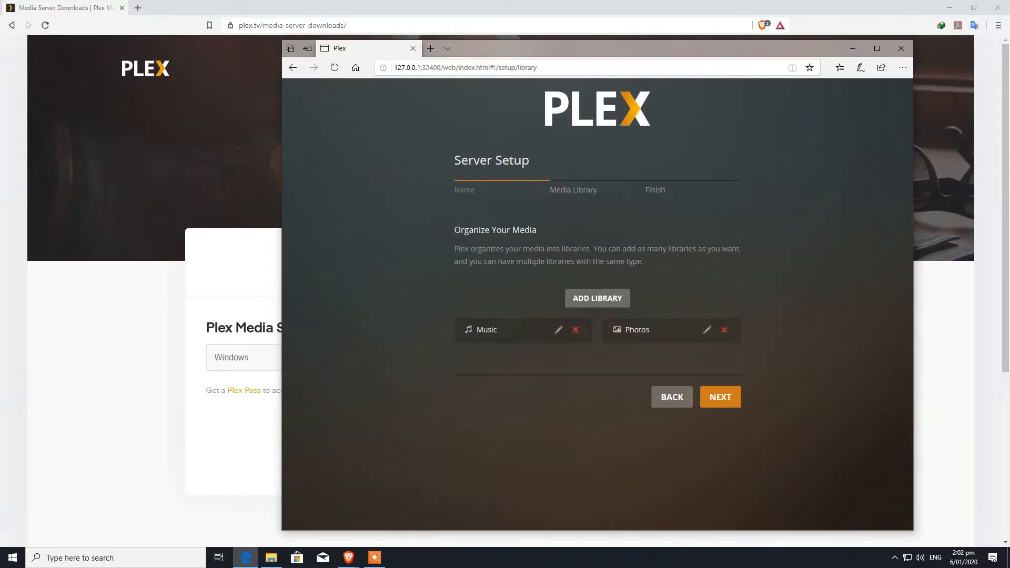
click(621, 298)
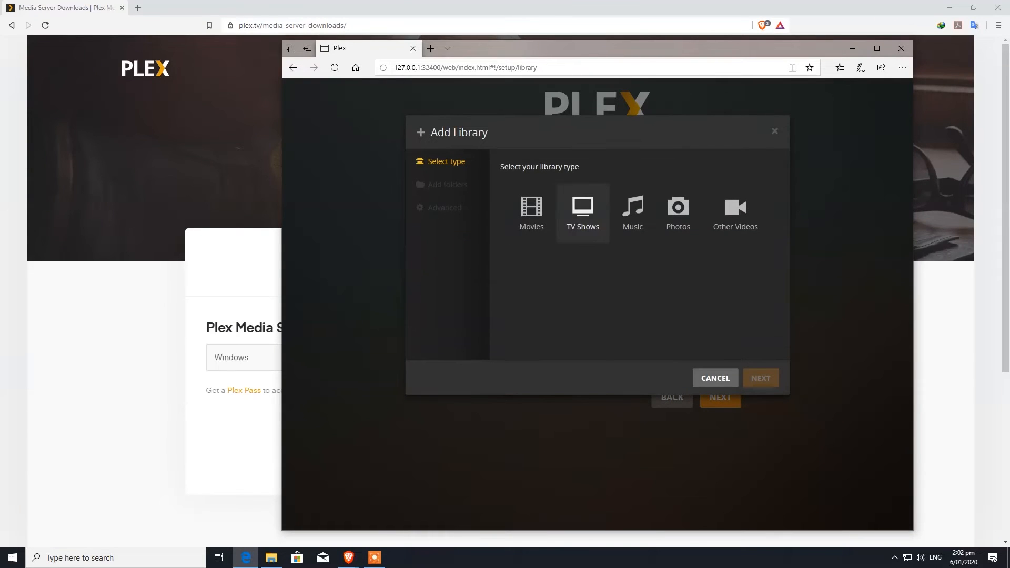
Create a Movies-type library whose media folder is F:\movies
click(532, 214)
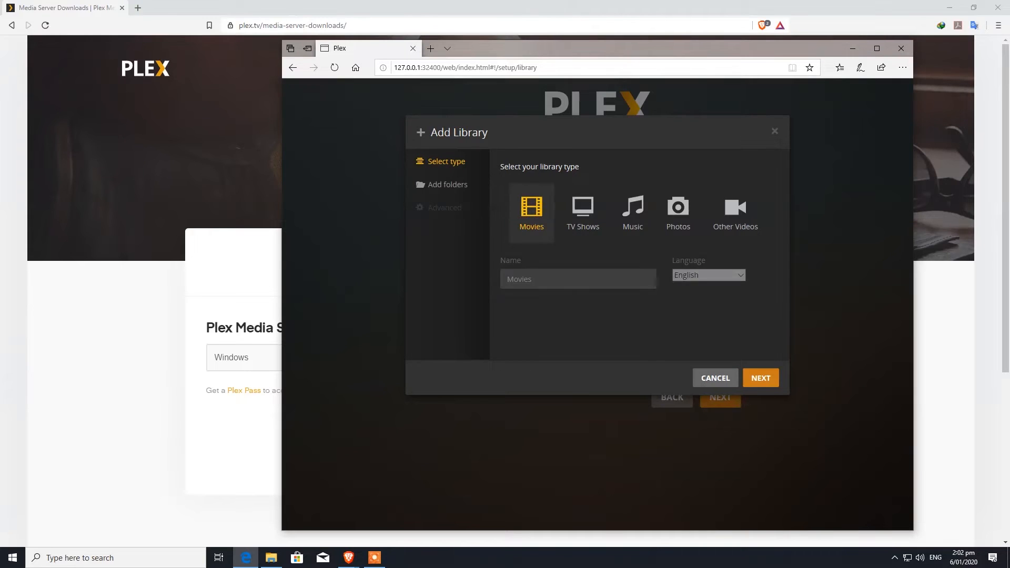
click(760, 377)
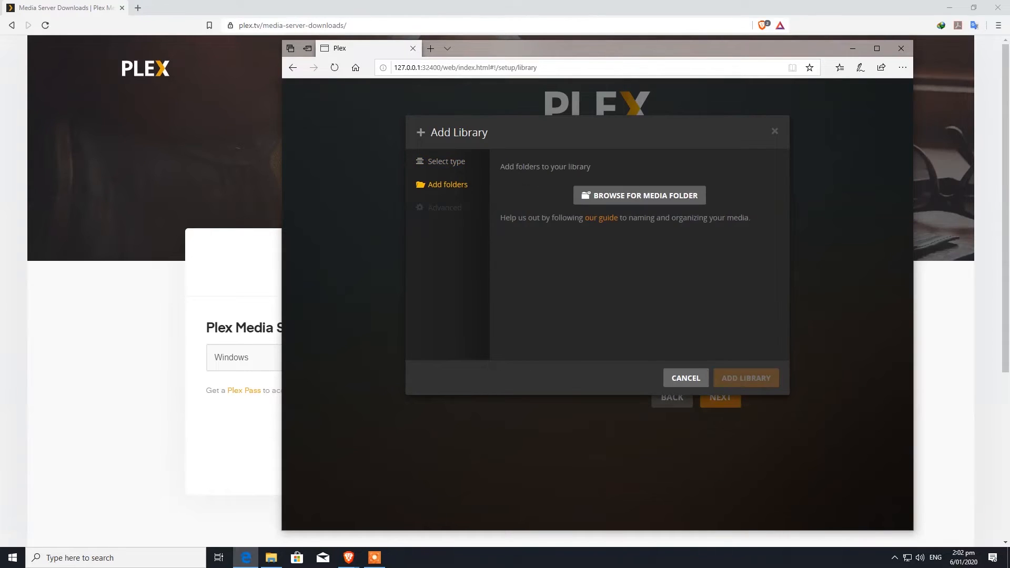
click(640, 195)
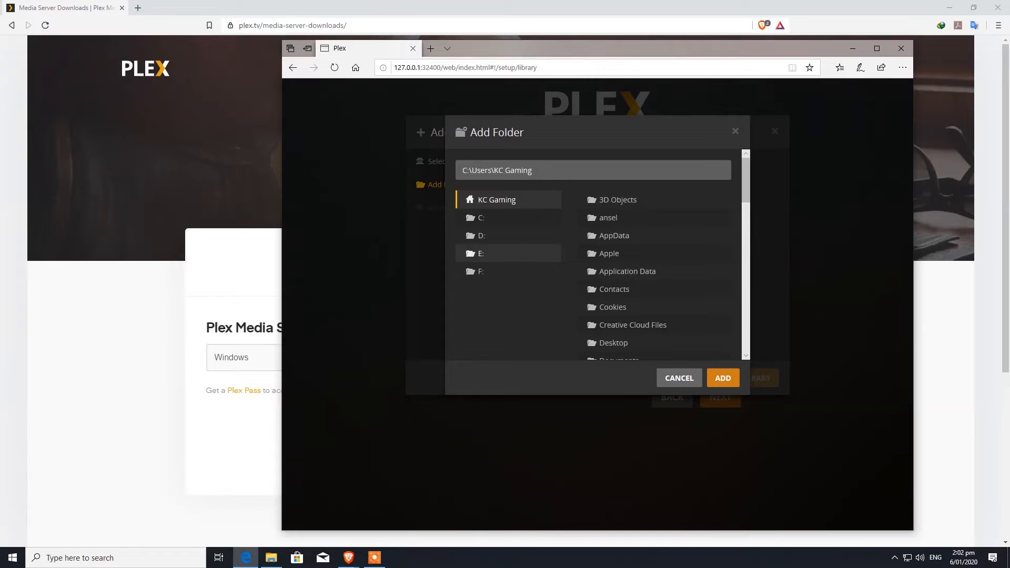
click(481, 271)
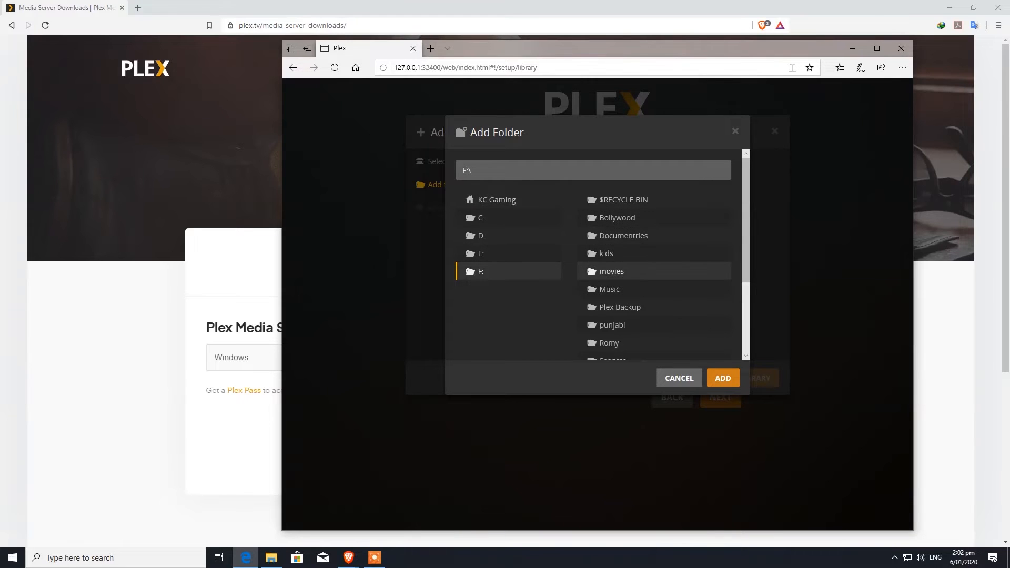
click(611, 271)
click(722, 378)
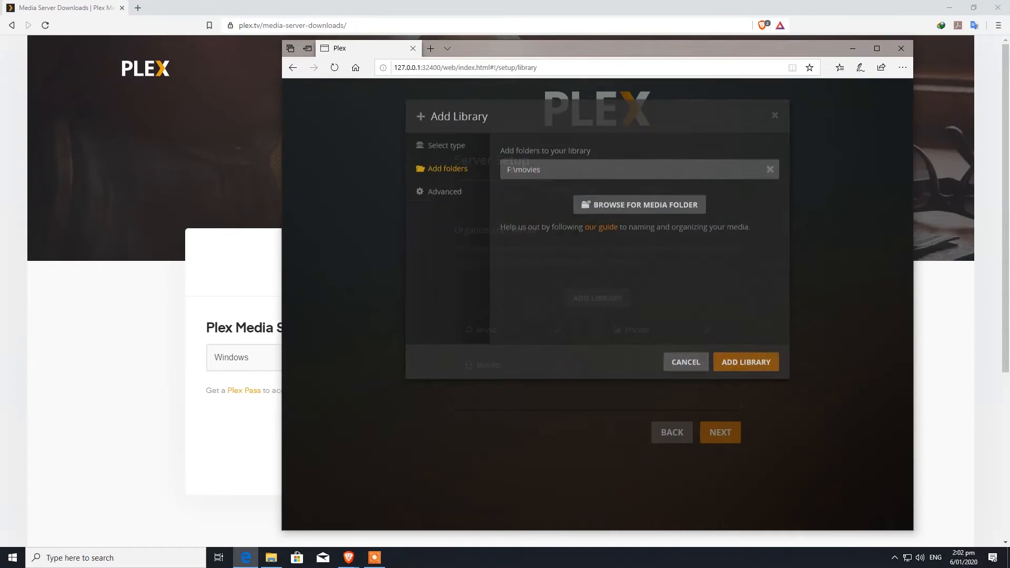
click(746, 378)
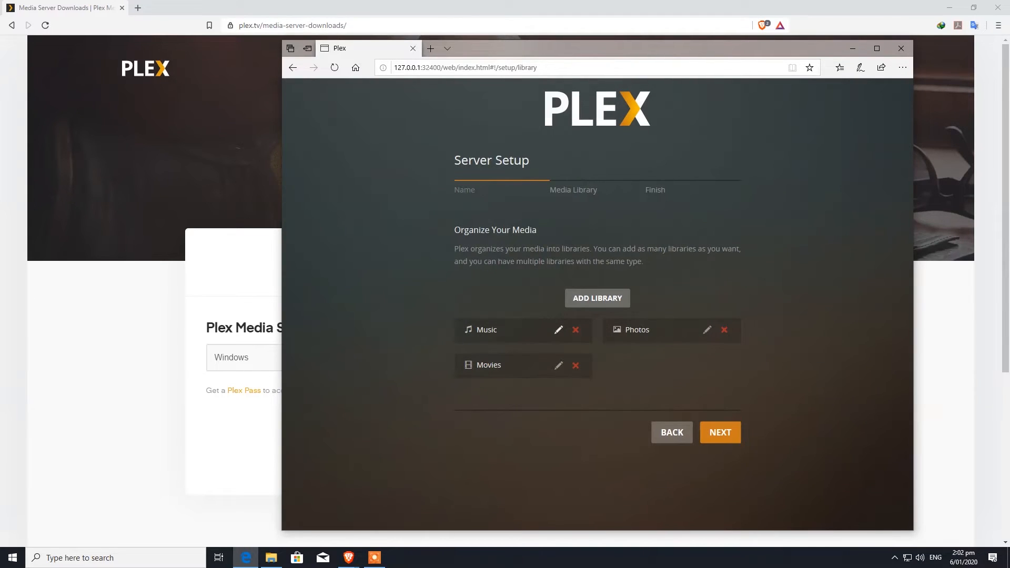
Delete the Music library after viewing its settings and leaving them unchanged
click(558, 329)
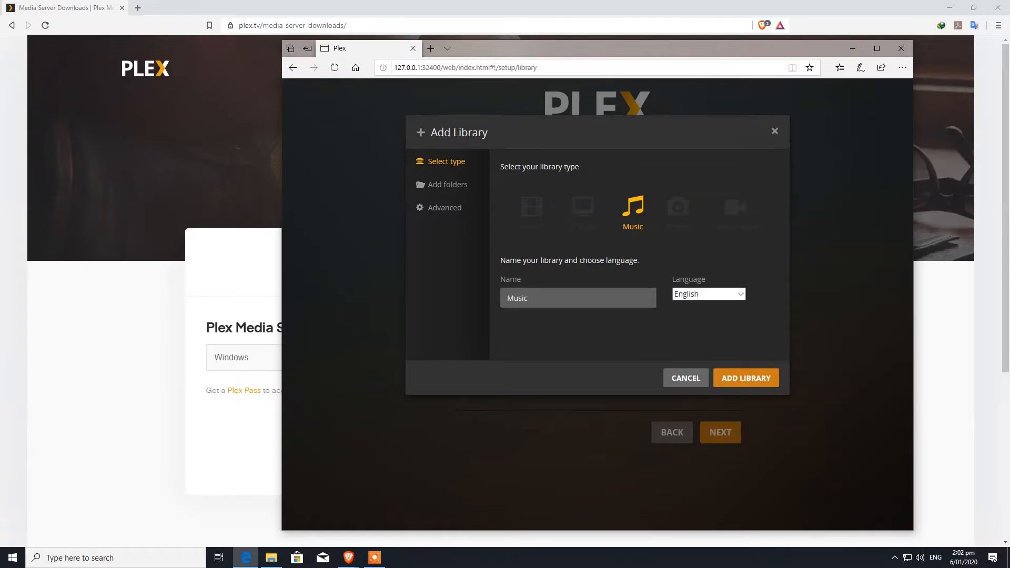
click(775, 131)
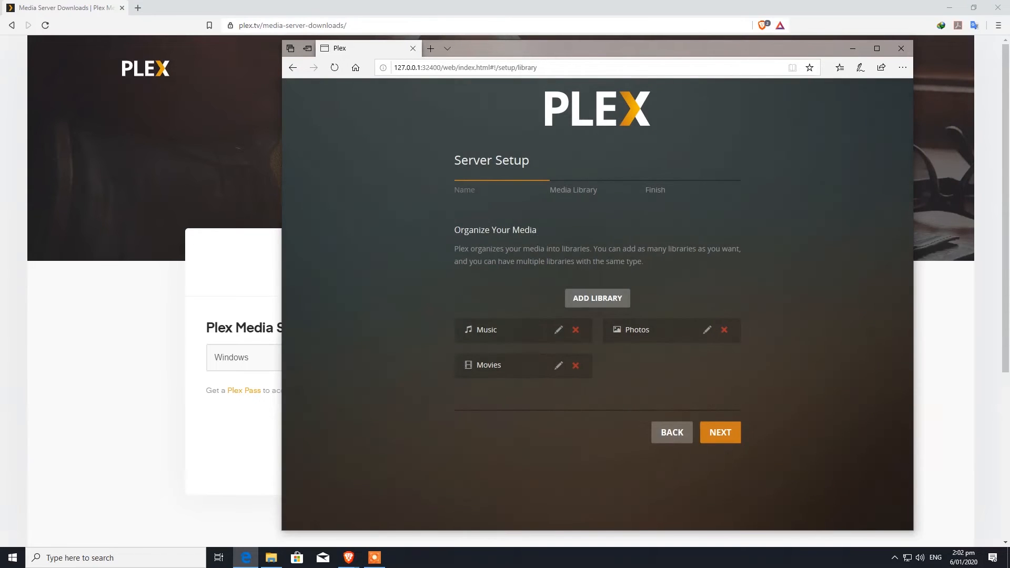
click(576, 329)
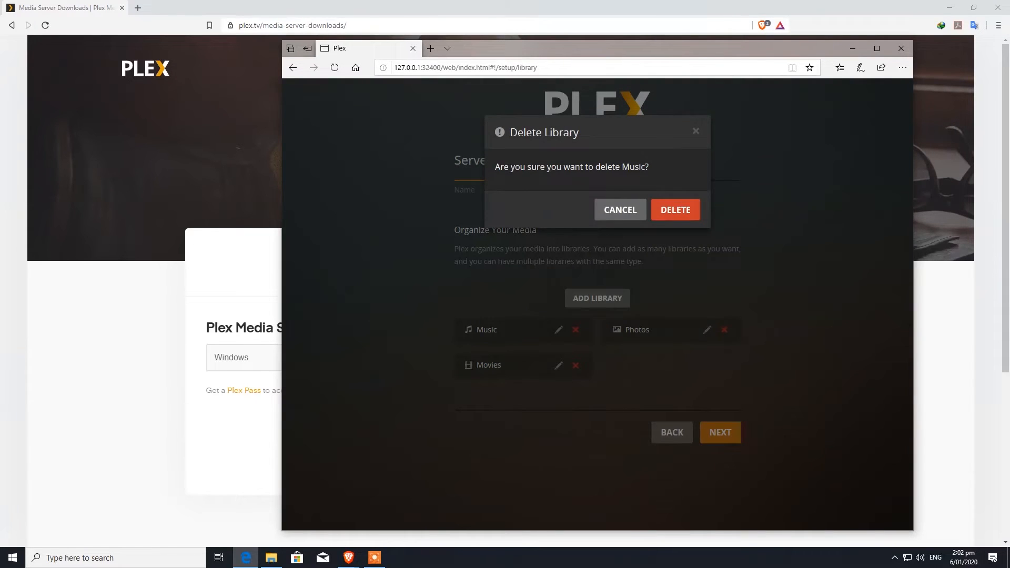
click(662, 229)
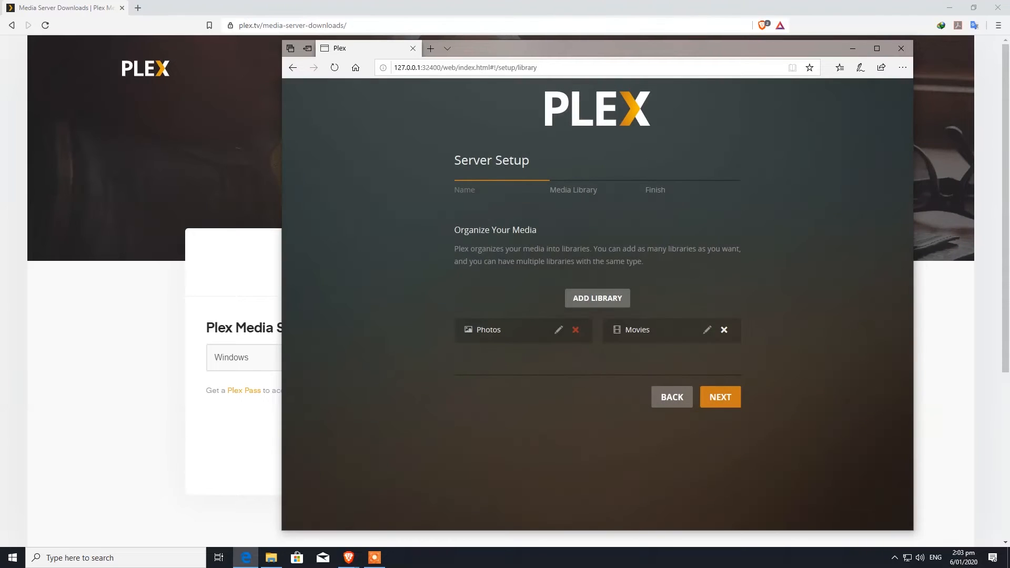
Delete the Photos library and advance to the Finish step
click(575, 330)
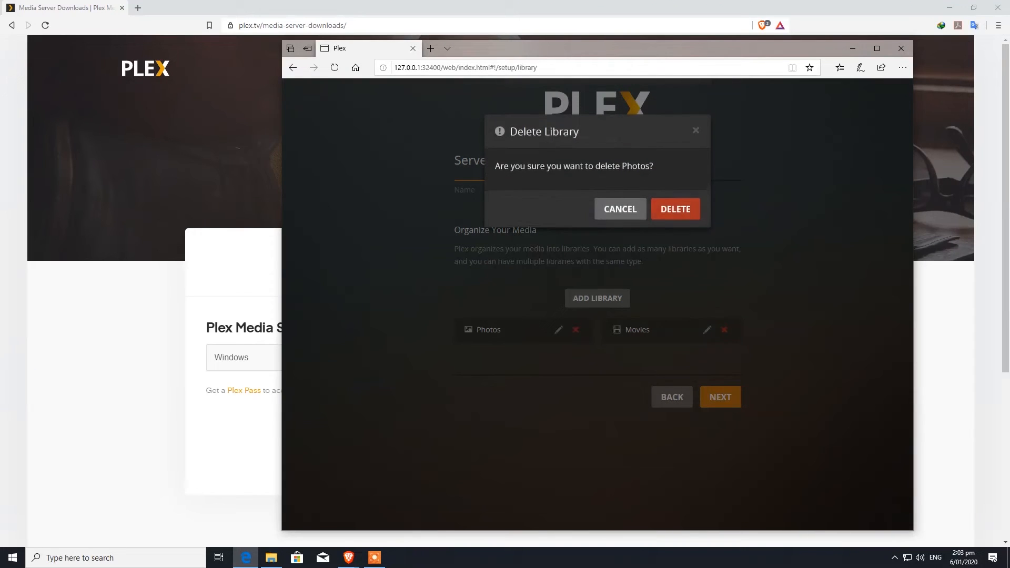
click(662, 229)
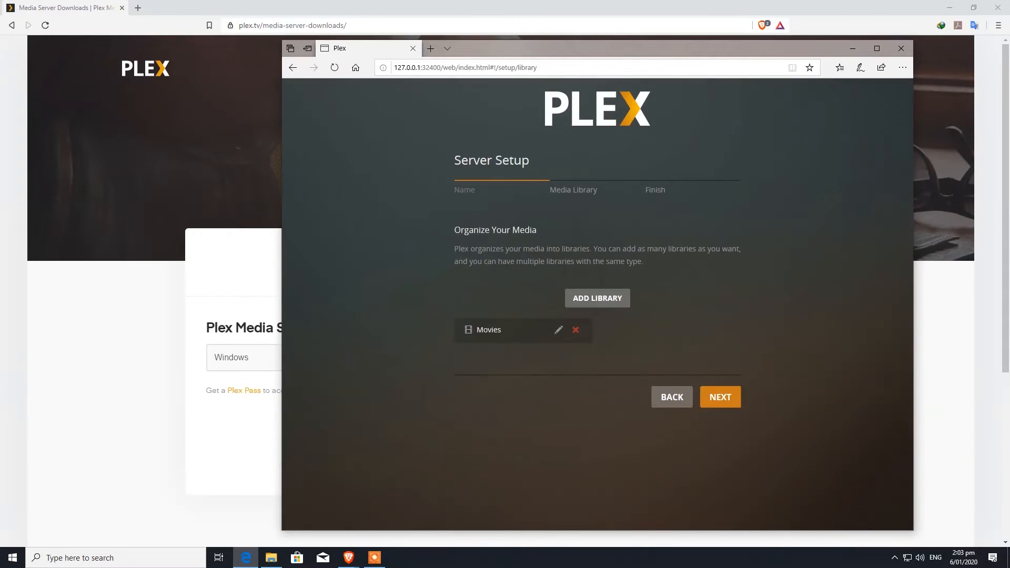
click(720, 396)
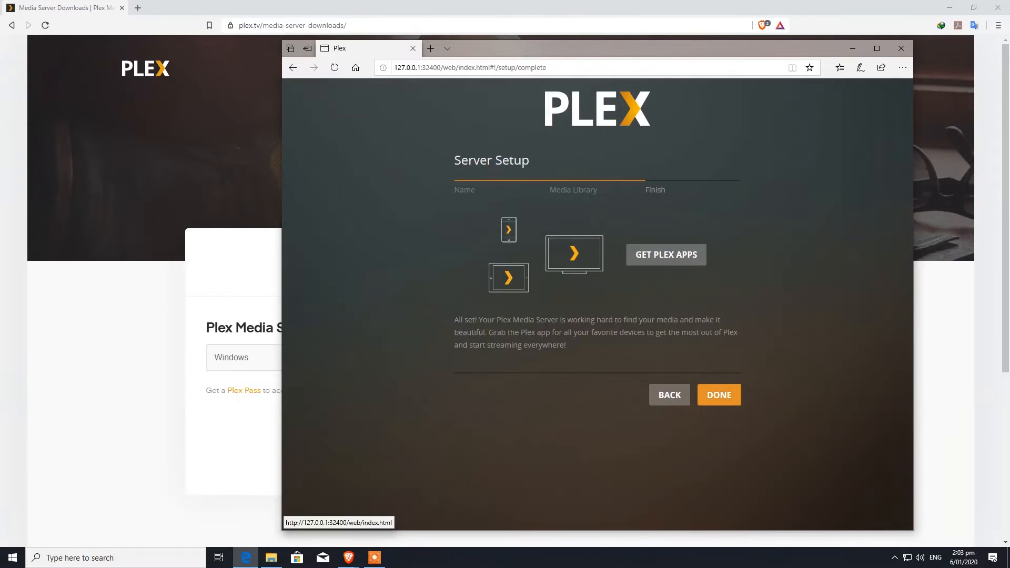
Finish the wizard, accept the default navigation, and maximize the Plex window
click(719, 395)
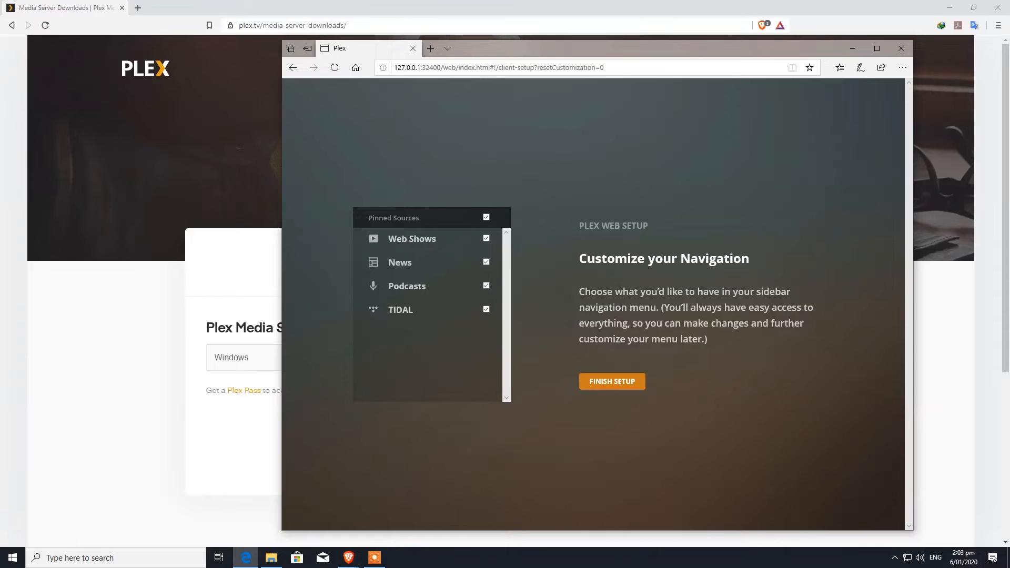
click(611, 381)
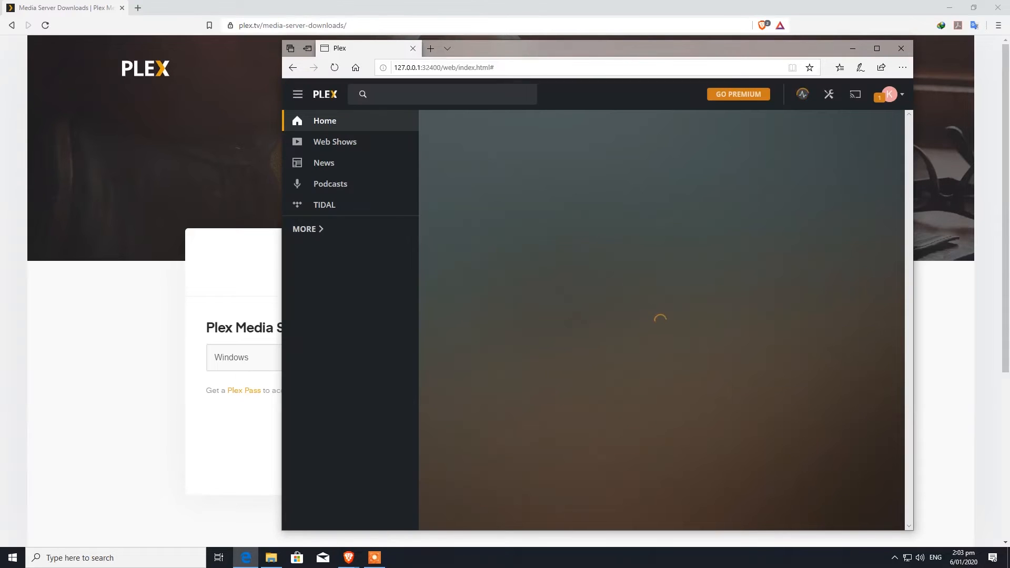
click(876, 48)
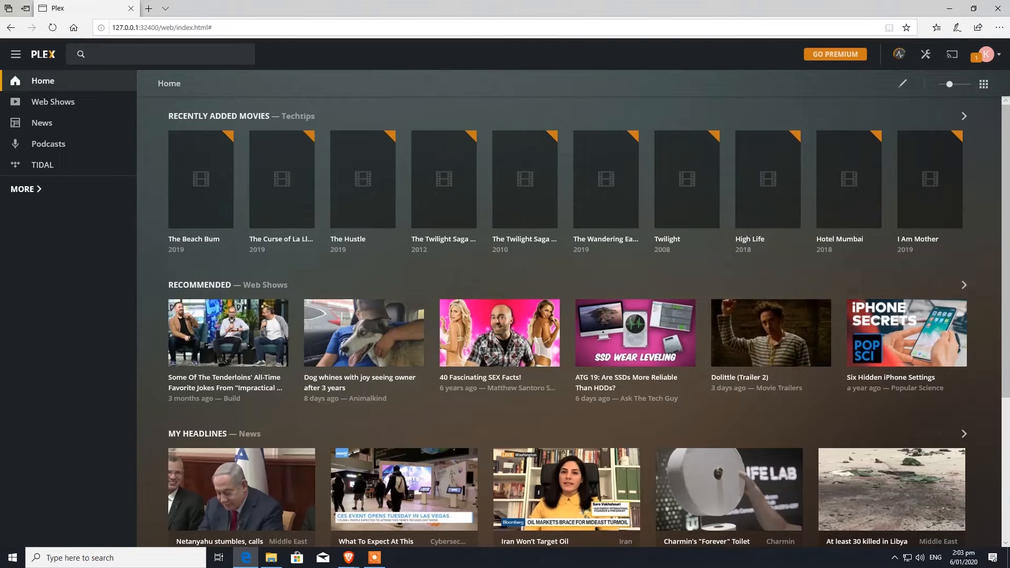
Expand the sidebar, try the Techtips server library, then return to Home
click(26, 189)
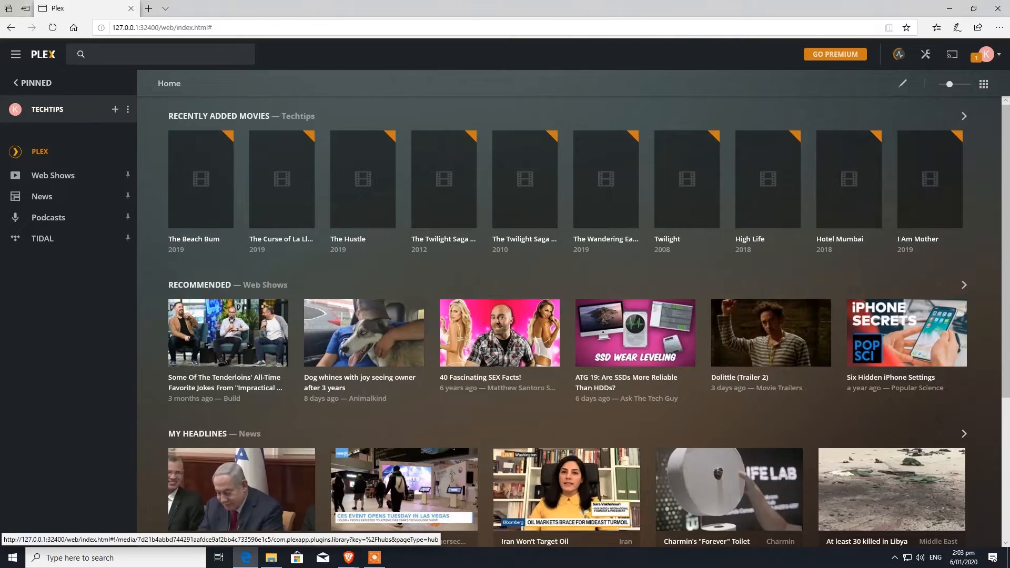
click(45, 109)
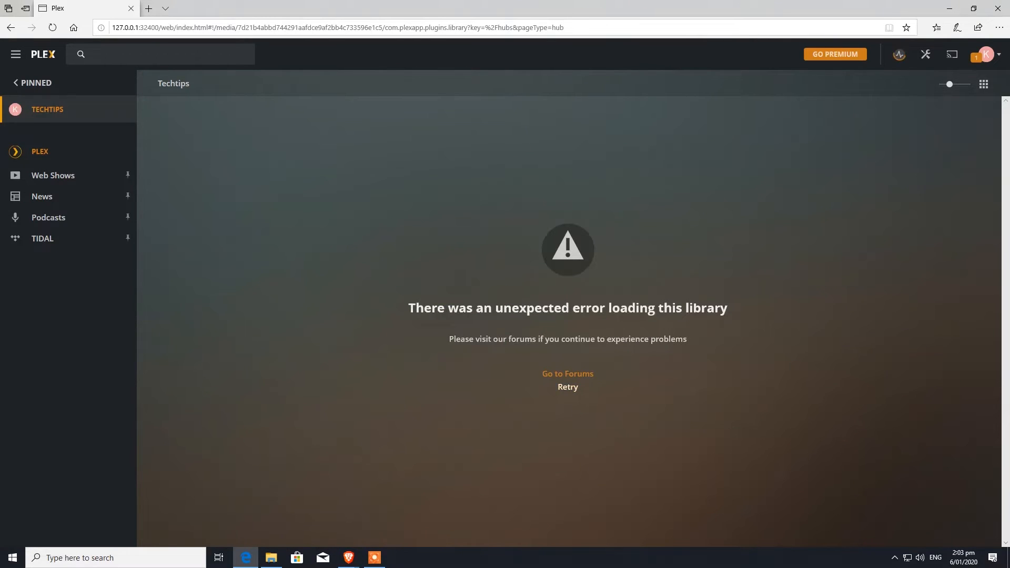
click(33, 82)
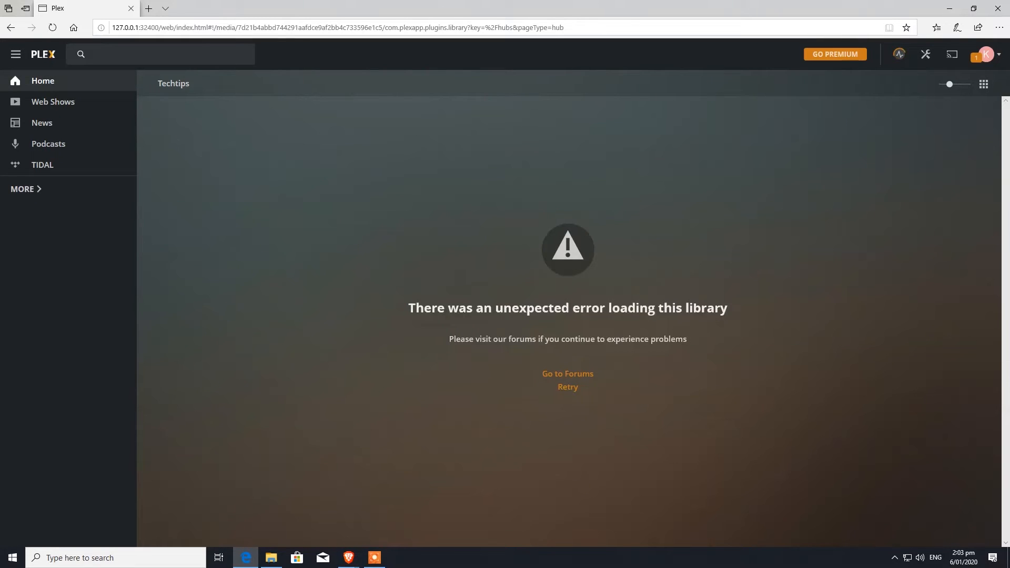
click(34, 81)
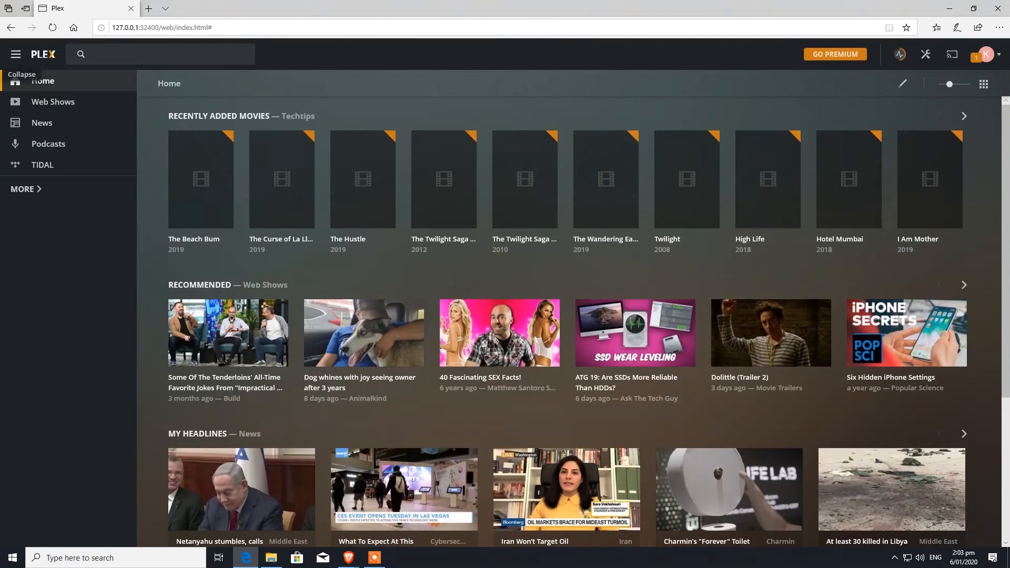
Try the Recently Added Movies list, then open Announcements from the account menu
click(218, 116)
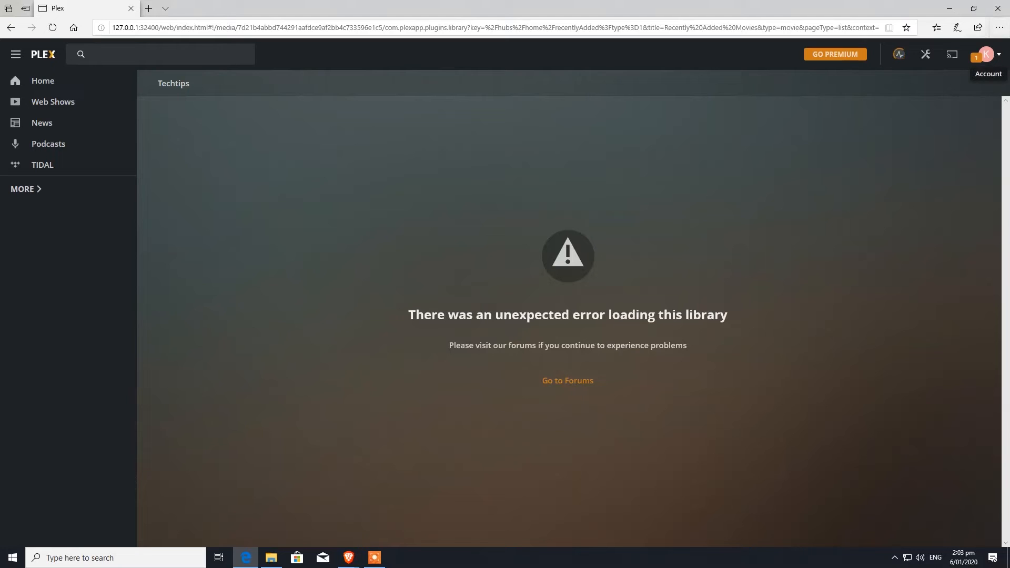
click(986, 54)
click(944, 136)
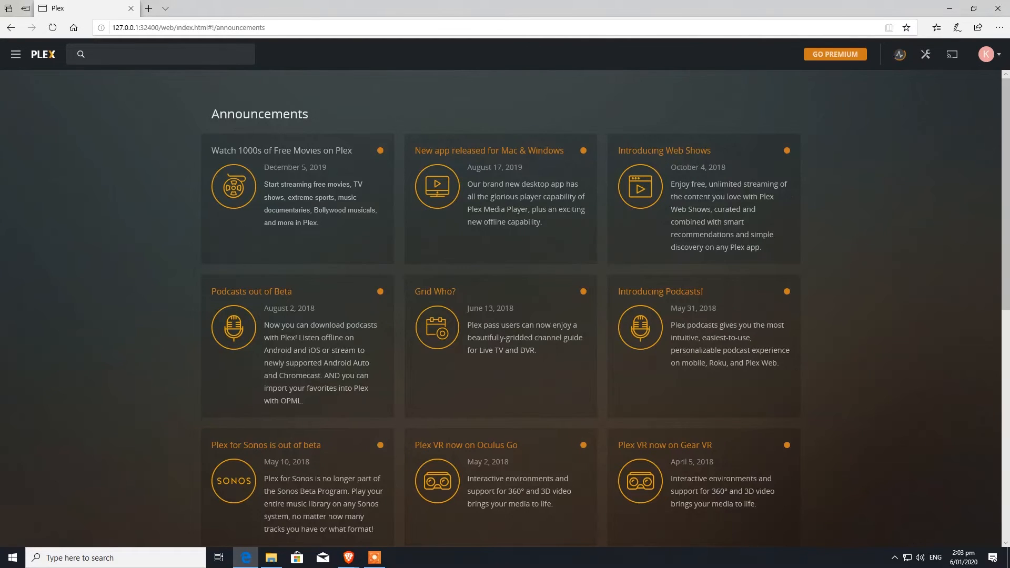
Scroll through the Announcements, check the account menu, and minimize the Plex window
scroll(500, 308, down, 3)
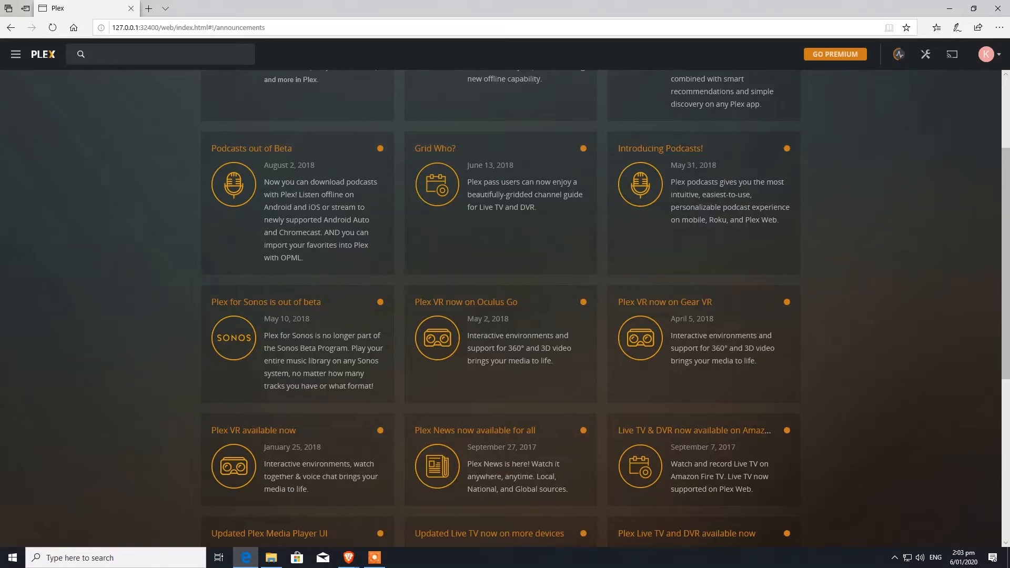
scroll(501, 308, down, 1)
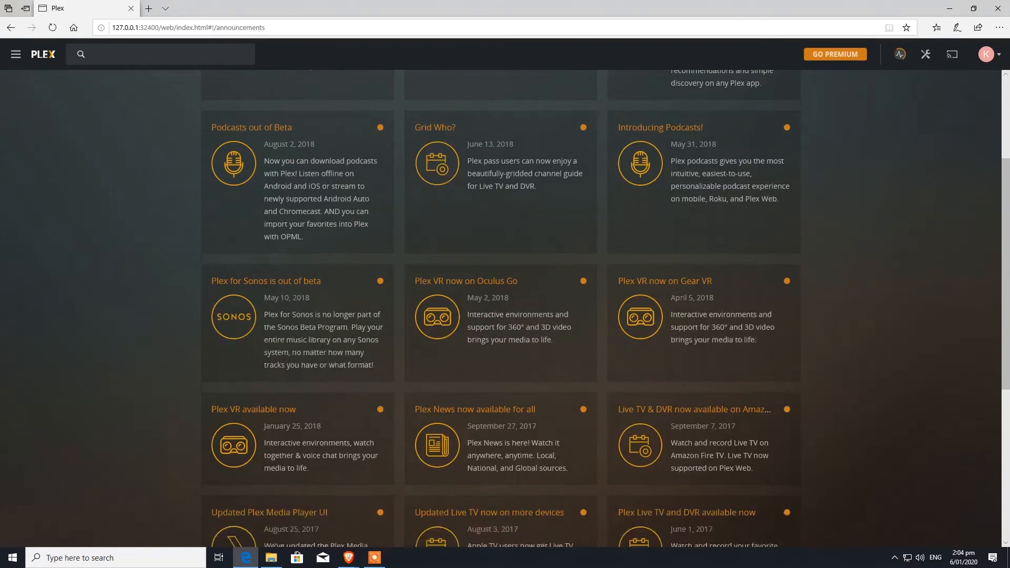
scroll(500, 308, down, 2)
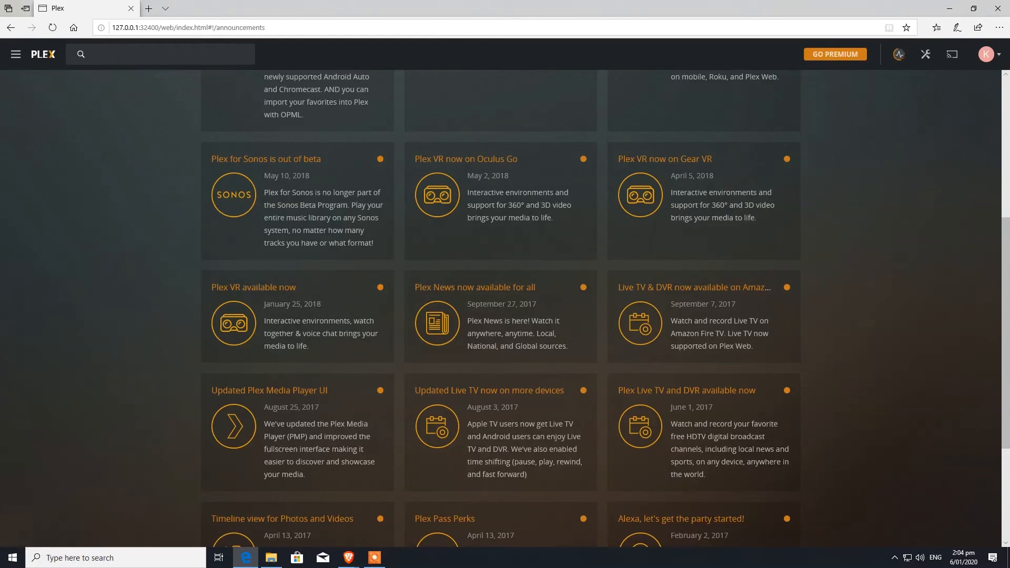
click(986, 54)
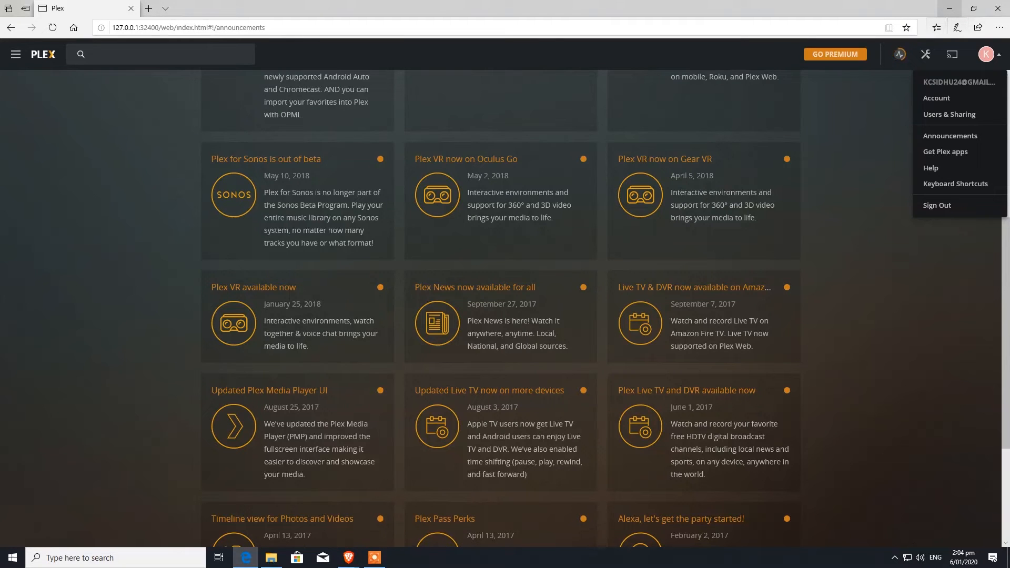
click(950, 9)
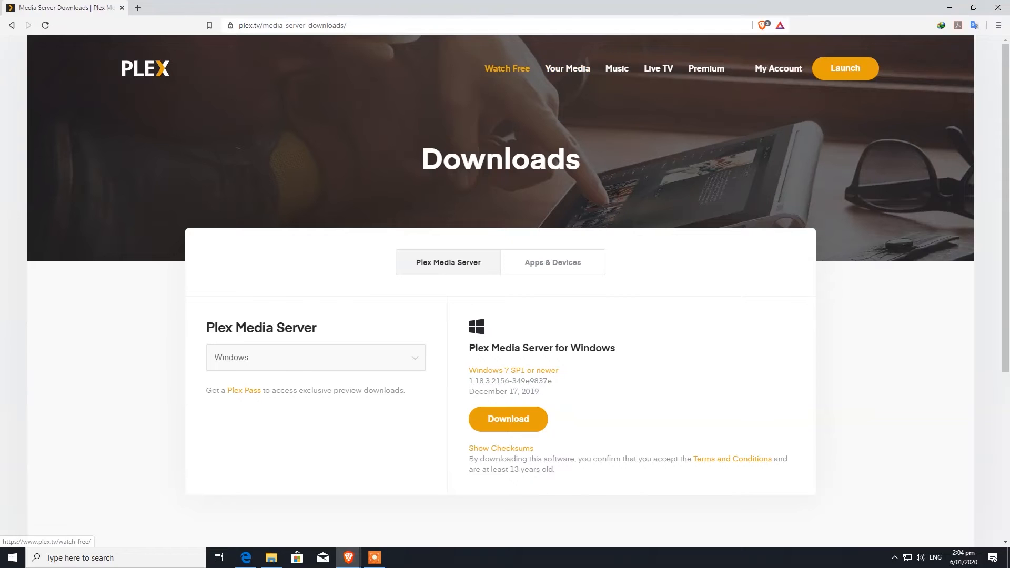
Return to Plex Web in Brave, allow Widevine, and browse the Movies recommendations
click(11, 25)
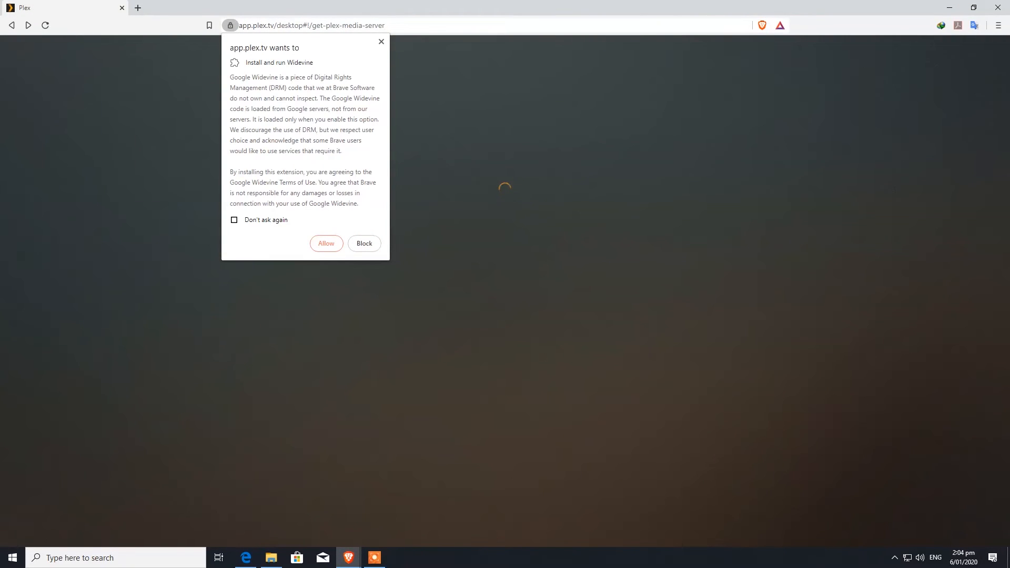
click(326, 243)
click(54, 130)
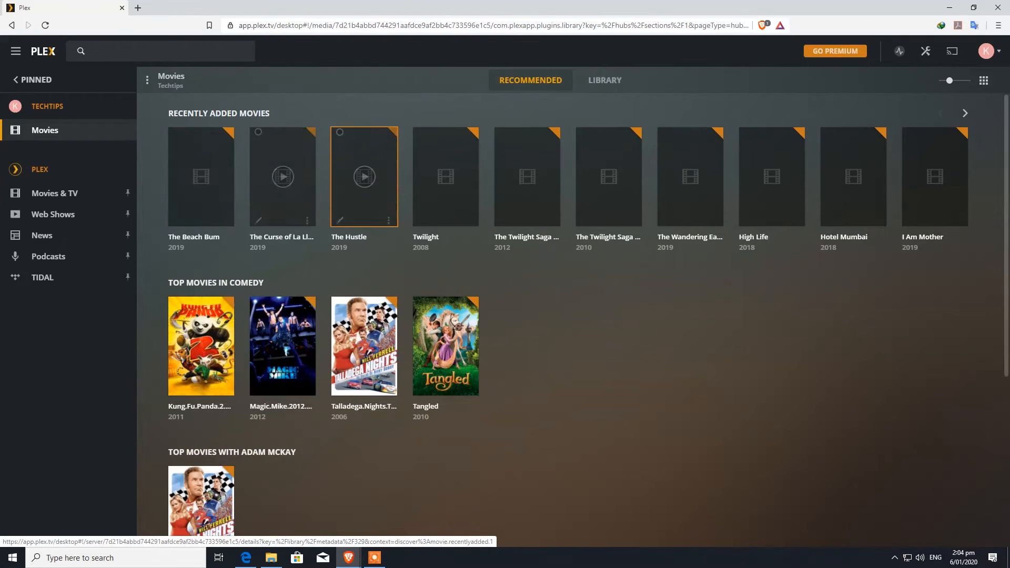
scroll(609, 177, down, 1)
scroll(574, 320, down, 4)
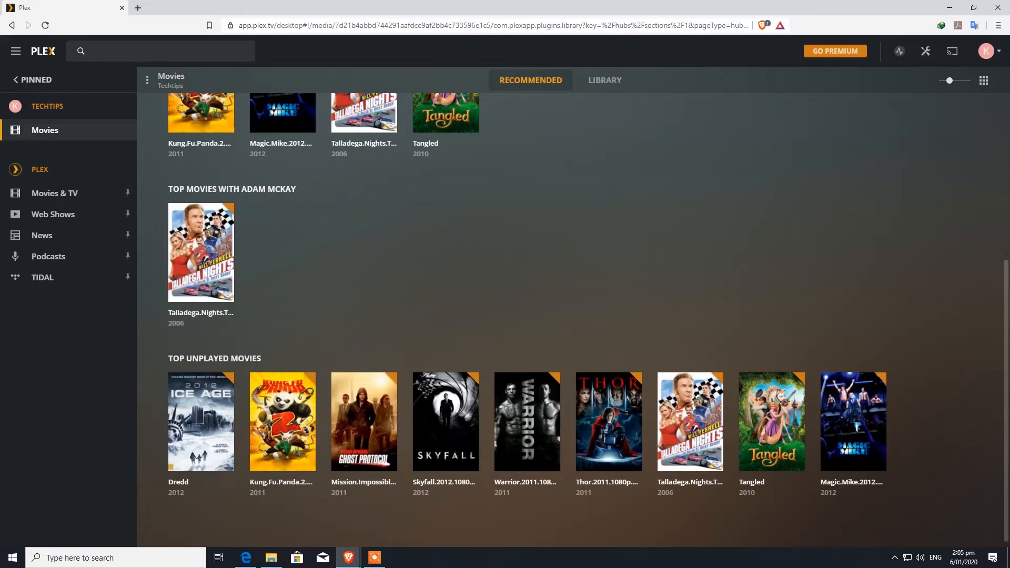
scroll(573, 320, down, 1)
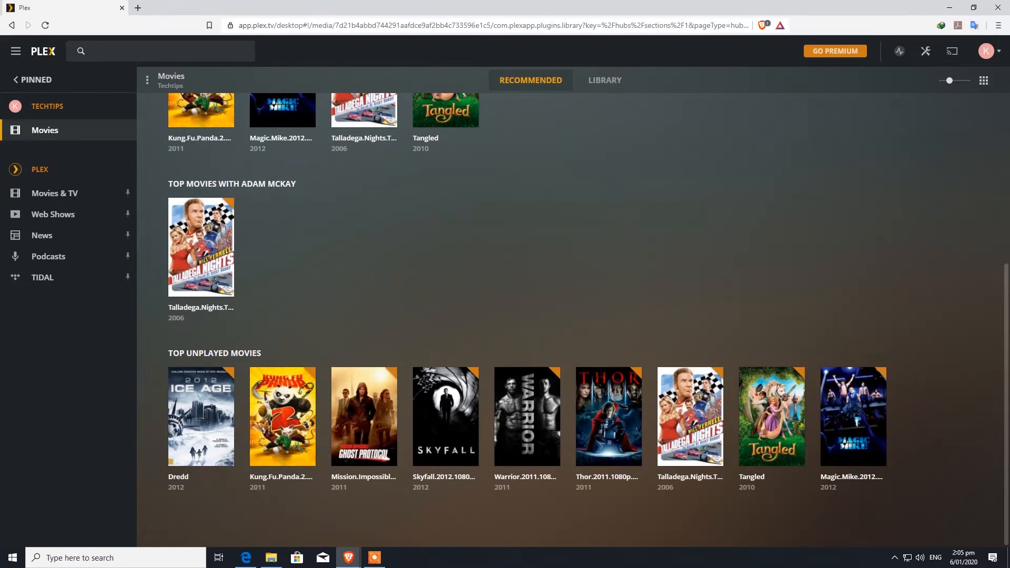
scroll(573, 320, up, 5)
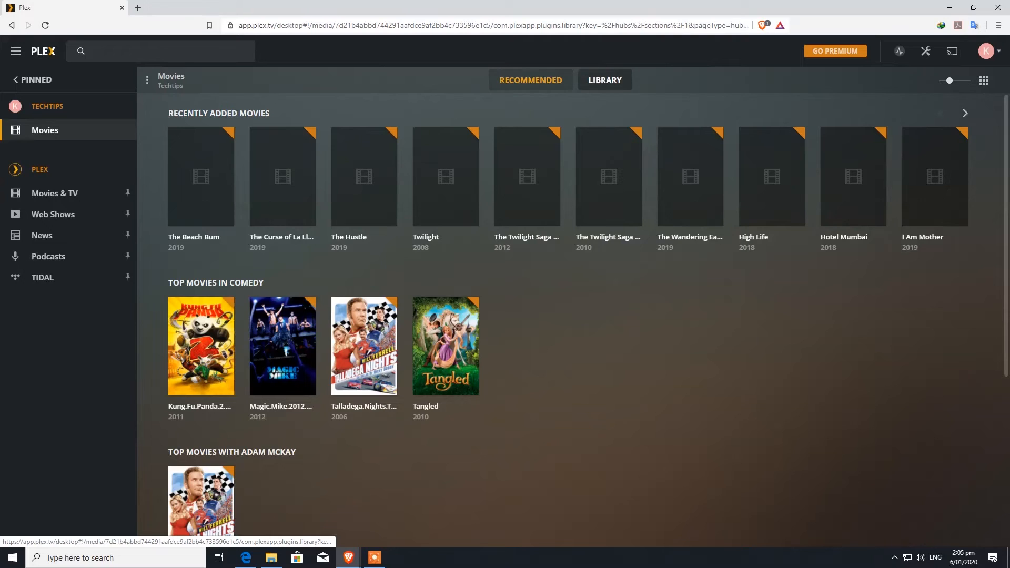
Switch Movies to the Library tab and scroll through the 331-title grid
click(605, 80)
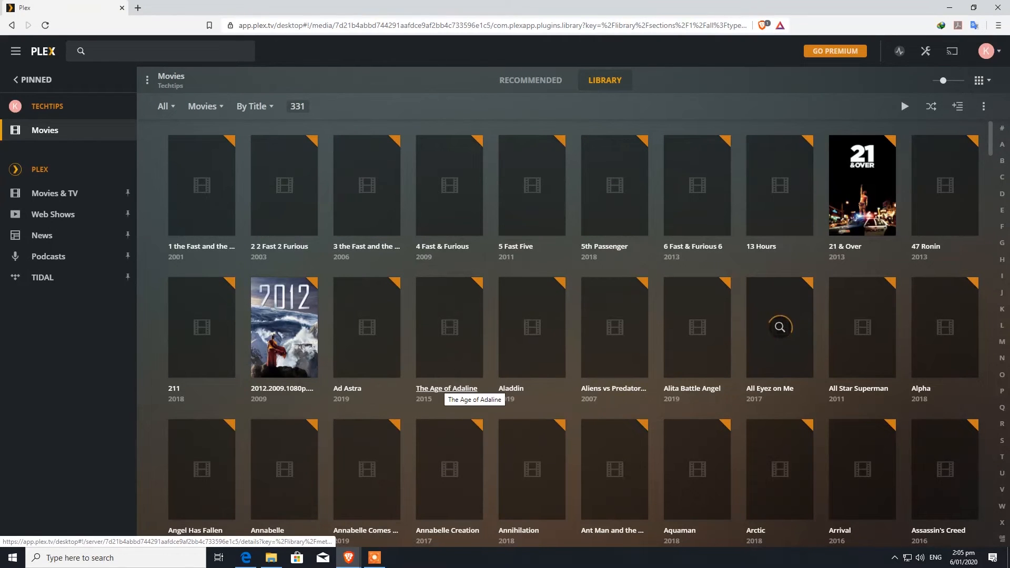
scroll(446, 392, down, 14)
scroll(532, 331, down, 20)
scroll(532, 331, down, 20)
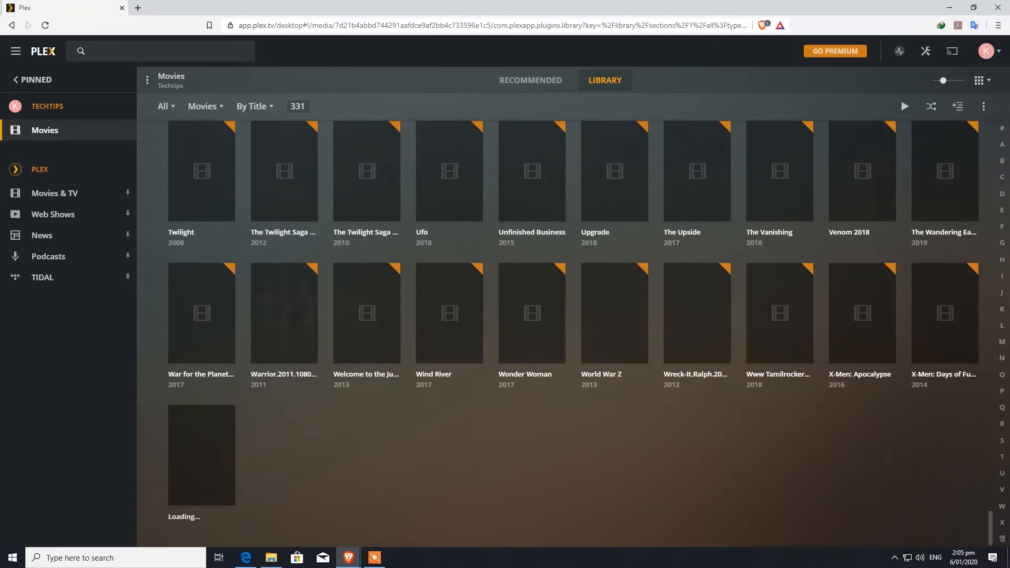
scroll(532, 331, up, 20)
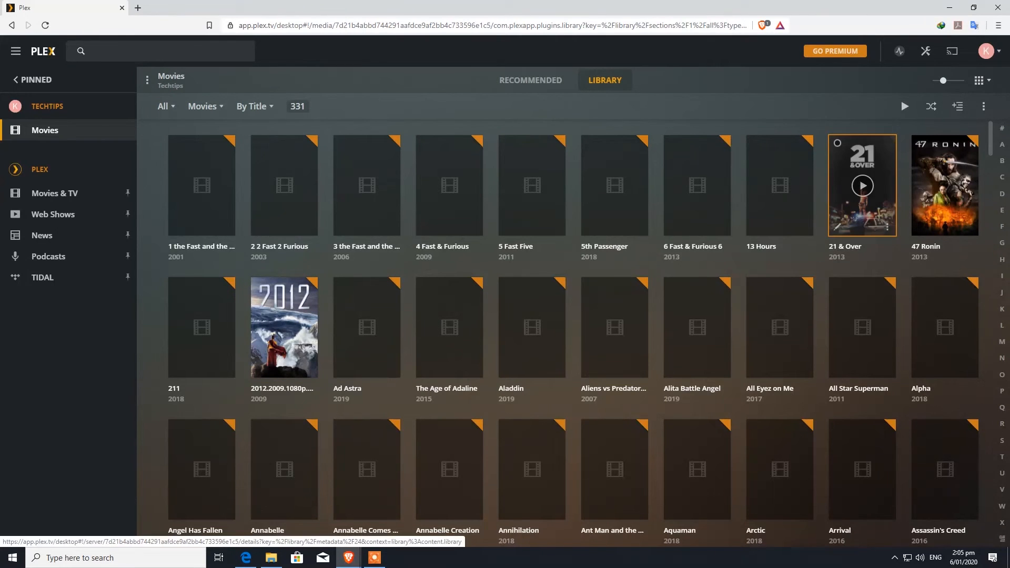
Open the 21 & Over details page and scroll through it
click(862, 211)
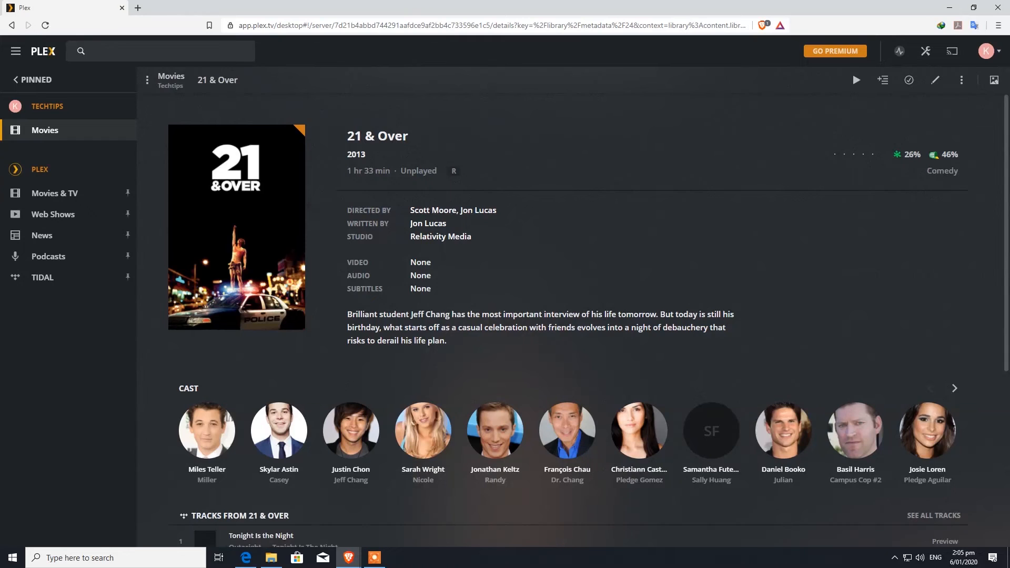
scroll(279, 312, down, 3)
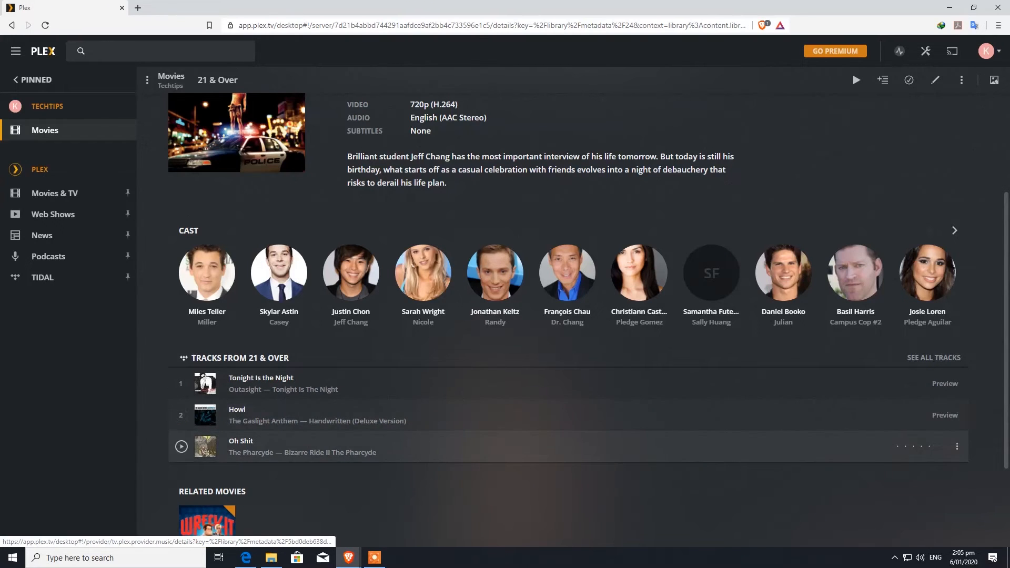
scroll(587, 314, down, 2)
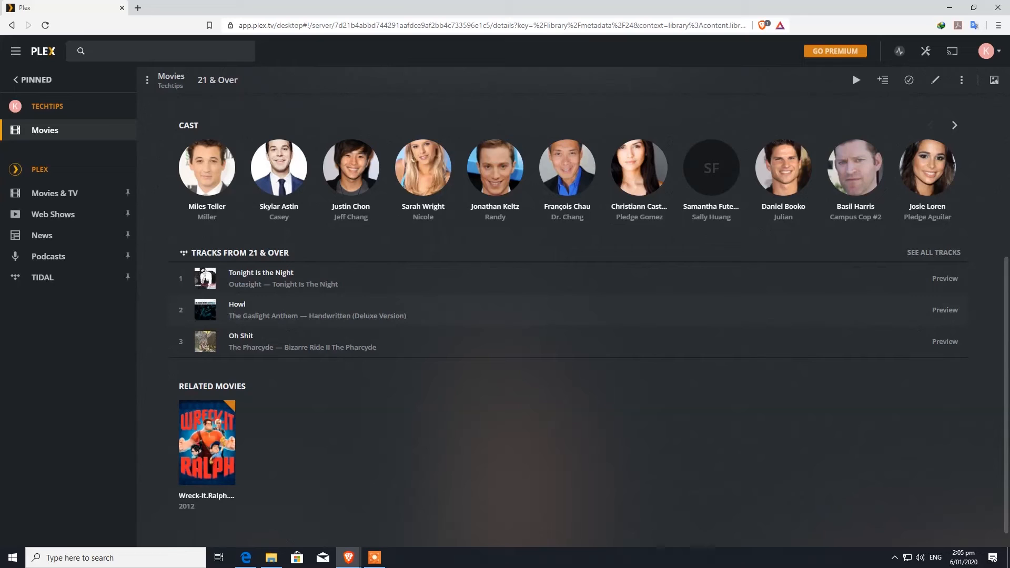
scroll(588, 314, up, 5)
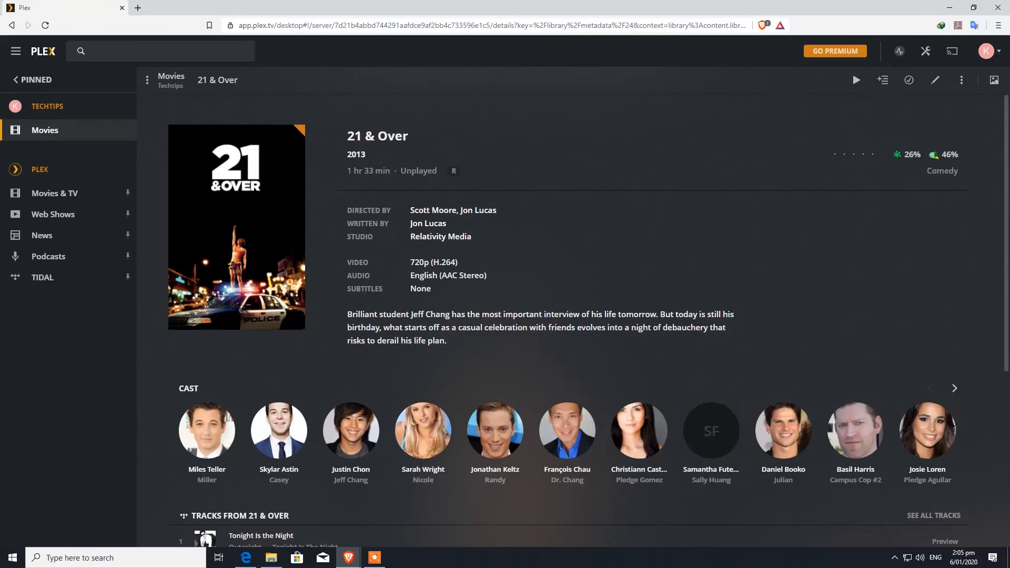
Highlight the movie's 720p (H.264) video format
mouse_move(237, 228)
drag(410, 263, 458, 262)
click(468, 264)
Change the 21 & Over poster to the three-friends 21&OVER artwork and save
click(935, 80)
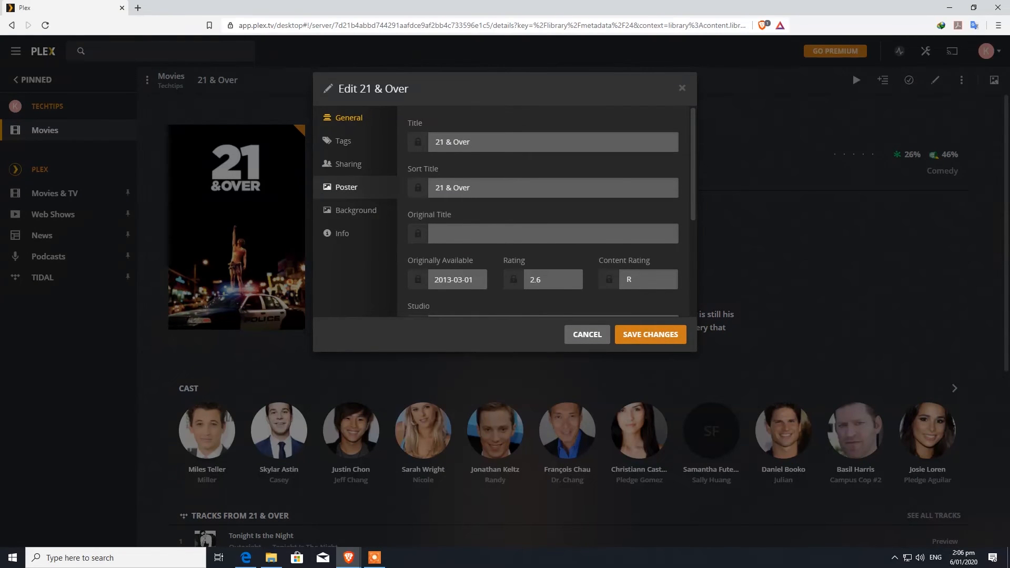
click(346, 188)
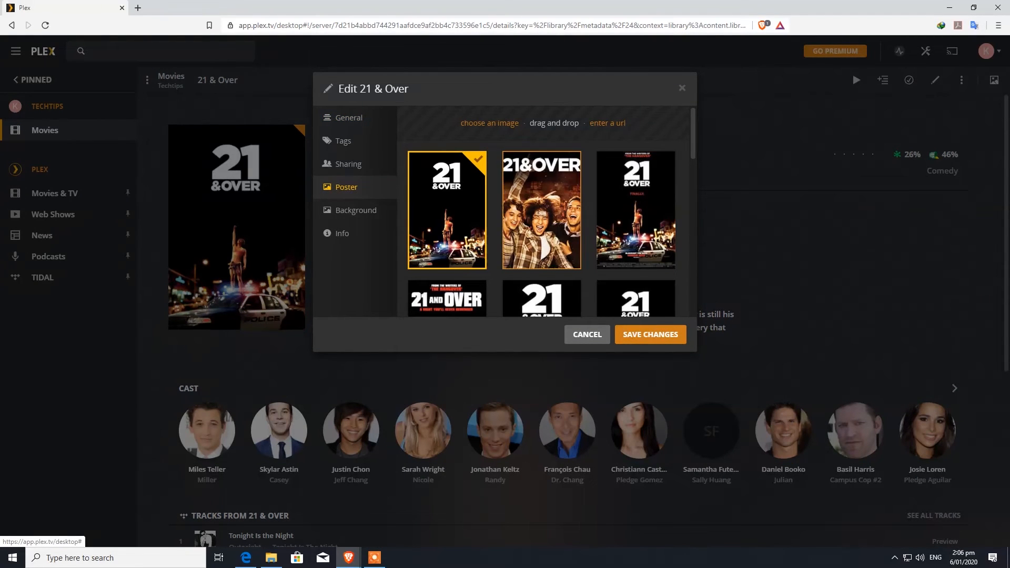
scroll(542, 184, down, 3)
scroll(635, 158, down, 3)
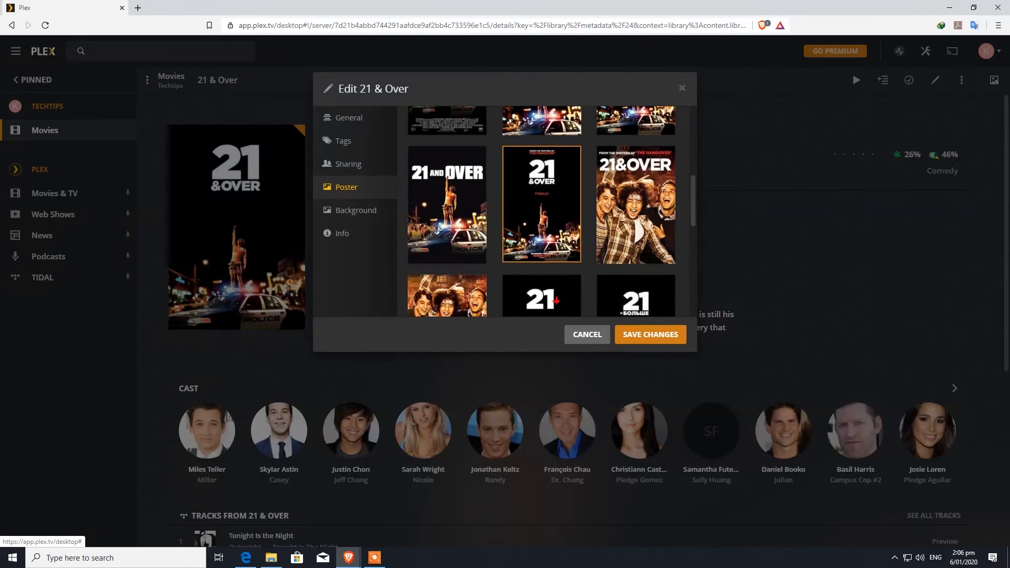
click(636, 158)
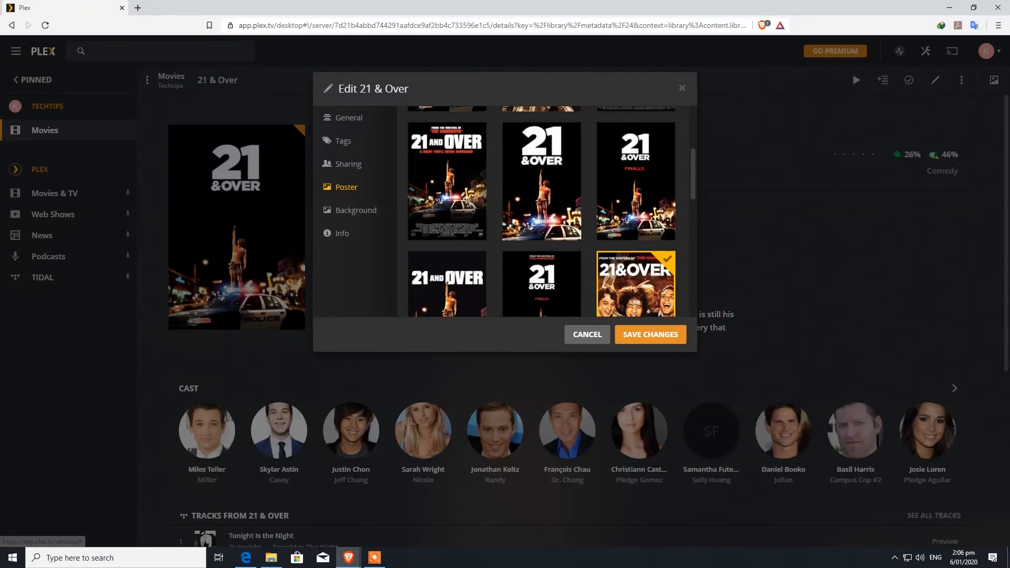
click(650, 335)
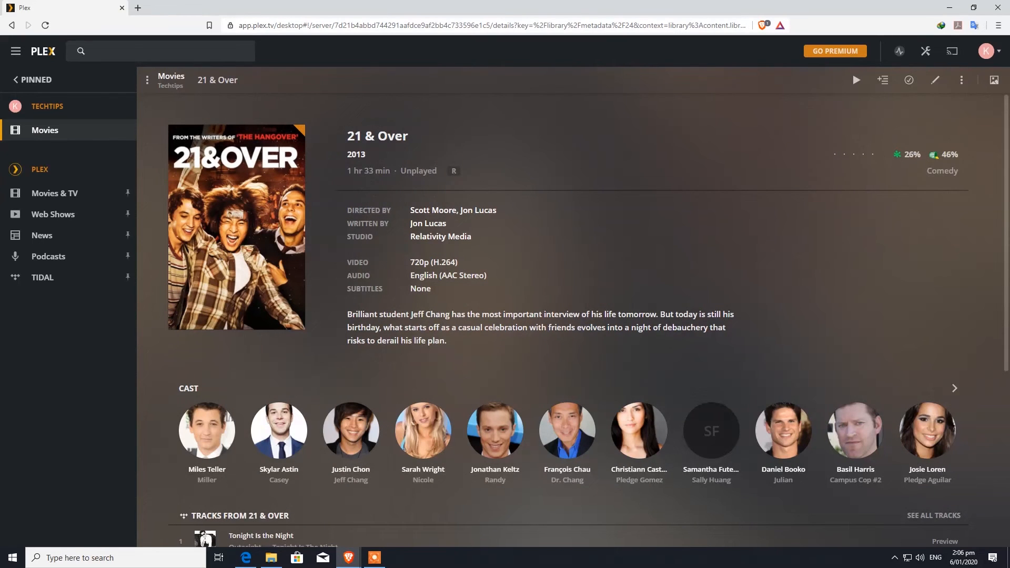
click(171, 76)
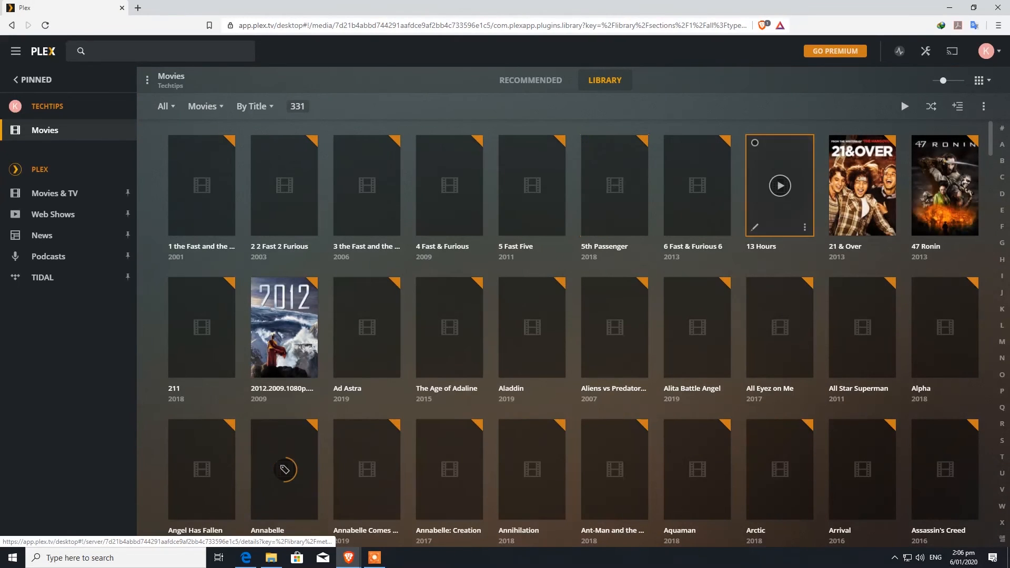
Scroll the Movies grid to confirm the new 21 & Over poster, then open Settings
scroll(613, 337, down, 20)
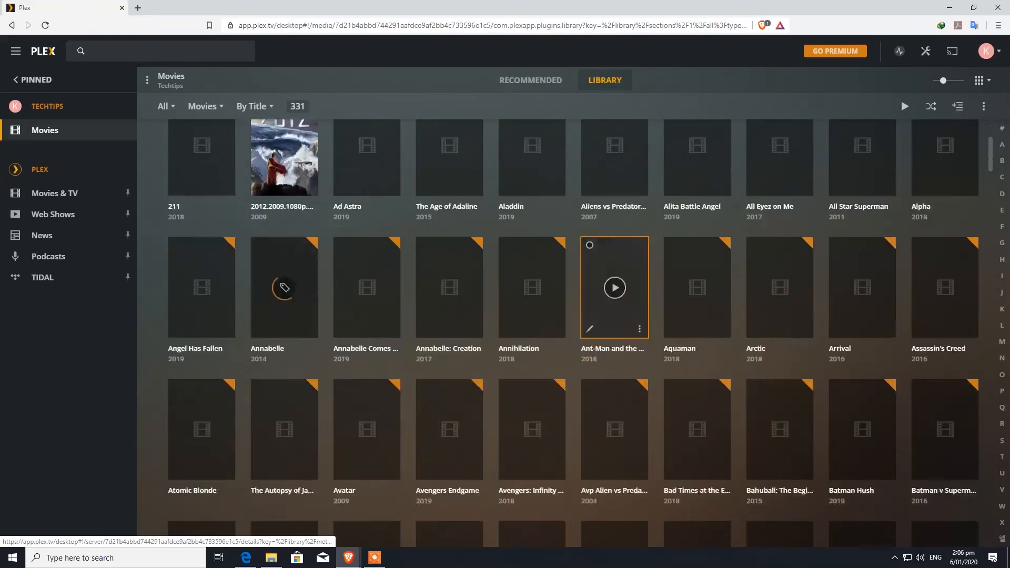
scroll(694, 473, down, 19)
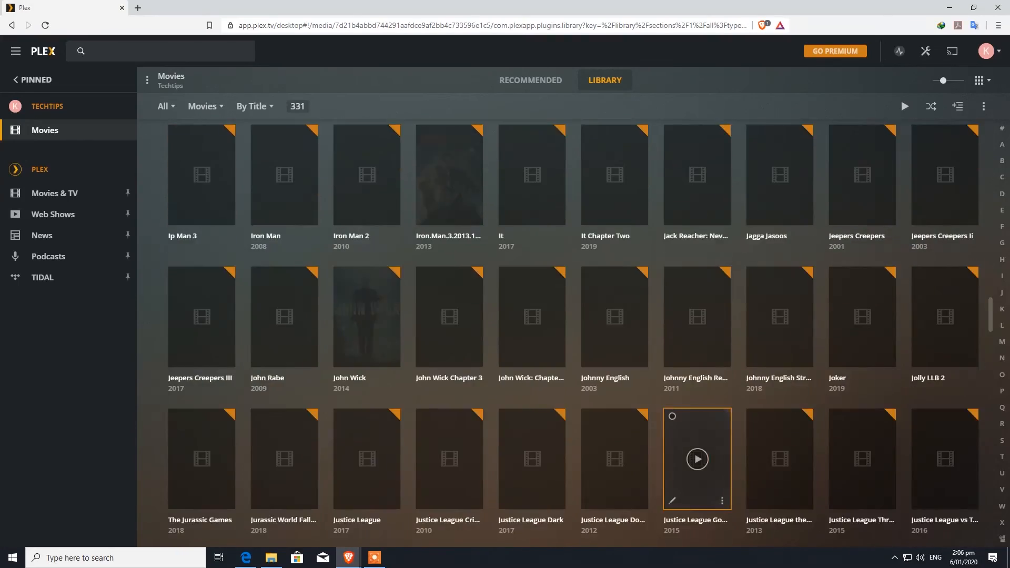
scroll(694, 473, up, 15)
scroll(613, 336, up, 20)
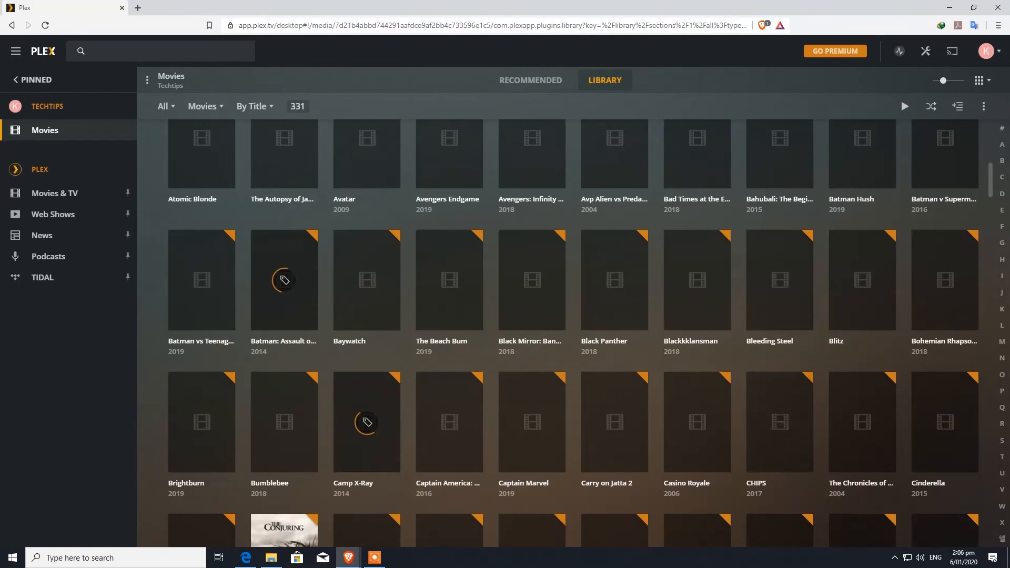
scroll(779, 421, up, 5)
scroll(862, 310, up, 2)
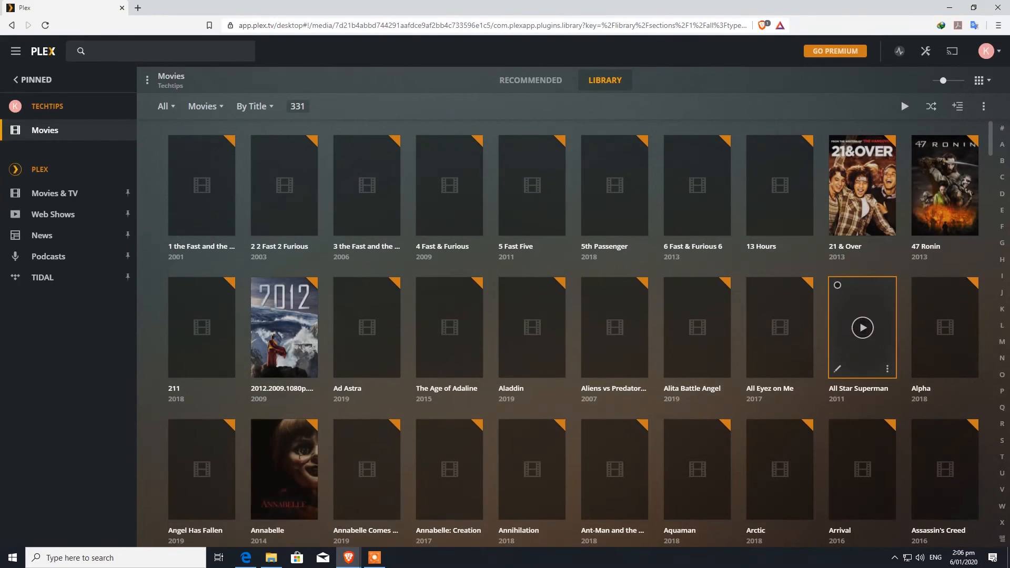
click(925, 51)
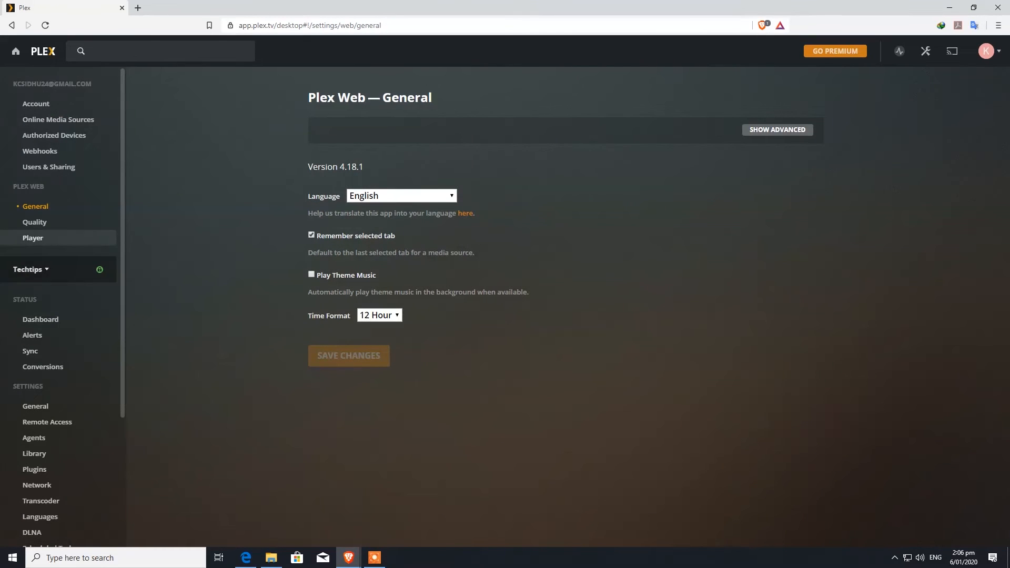
Check Remote Access, highlighting private address 192.168.50.7:32400, then load routerlogin.net in a new tab
click(47, 422)
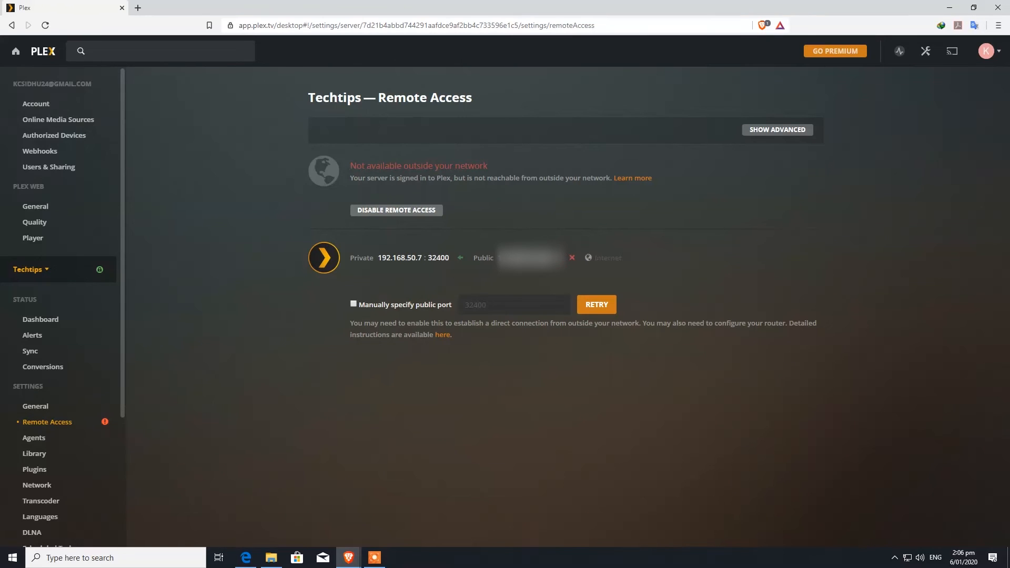
drag(497, 258, 564, 258)
click(542, 258)
double_click(439, 257)
drag(377, 258, 436, 258)
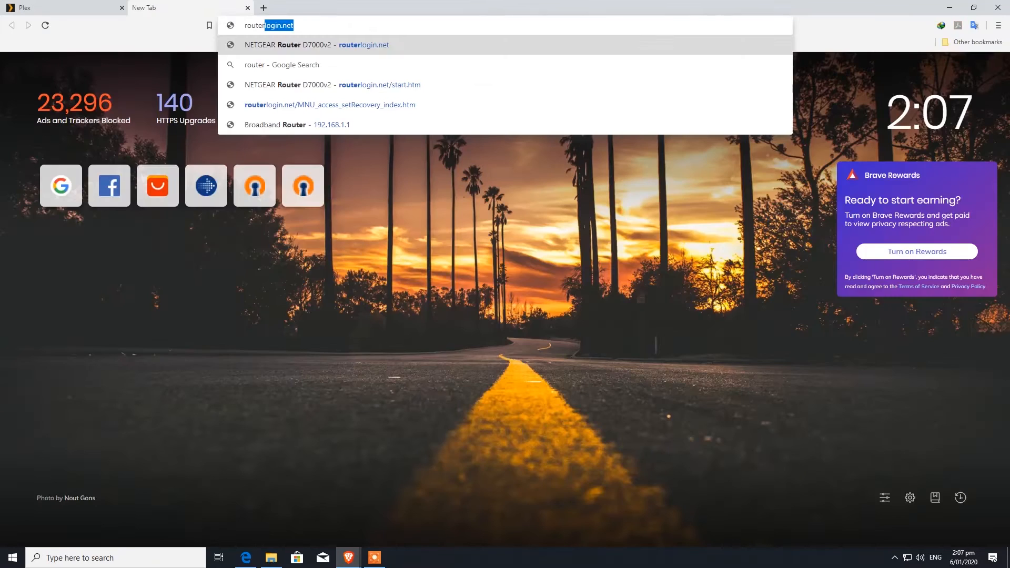
key(Return)
key(Return)
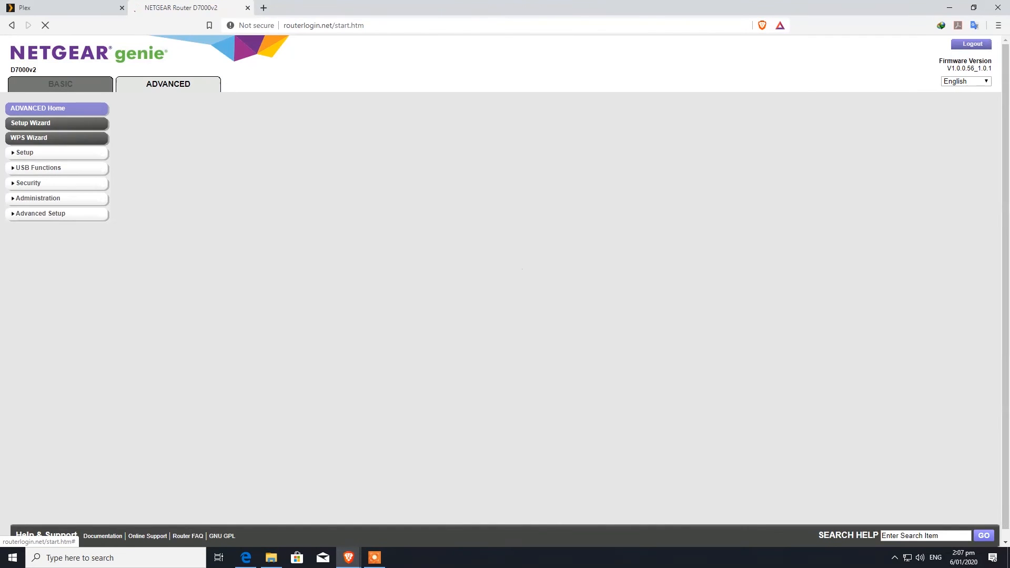
Show the router's Port Forwarding rules and highlight the plex rule's IP 192.168.50.20
click(41, 214)
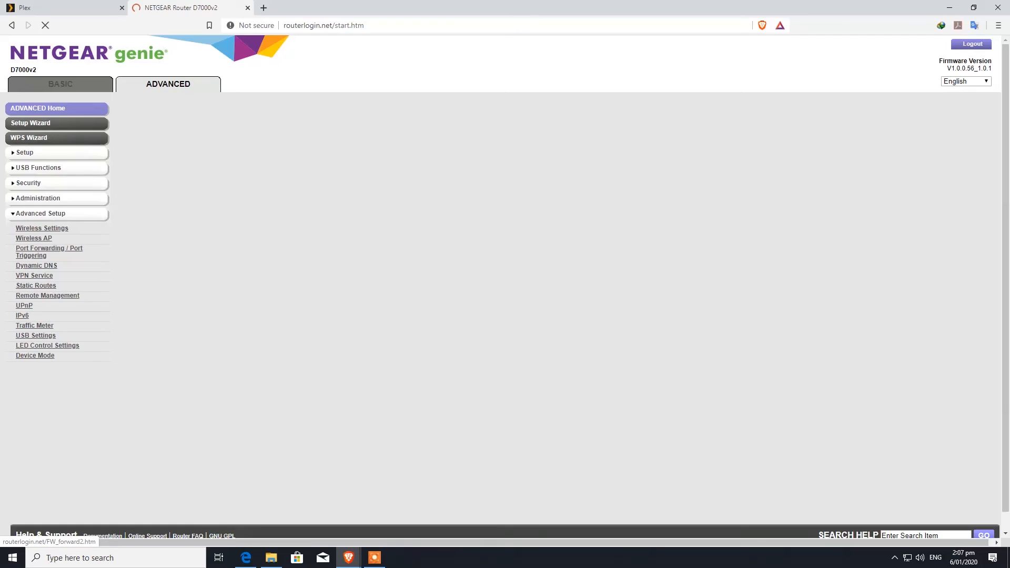
click(48, 249)
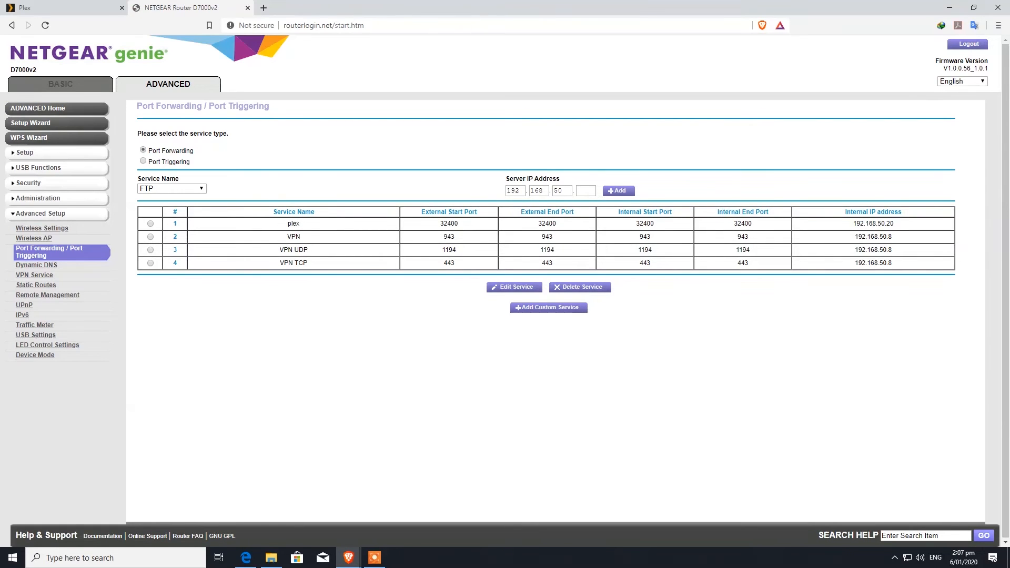
drag(441, 224, 893, 223)
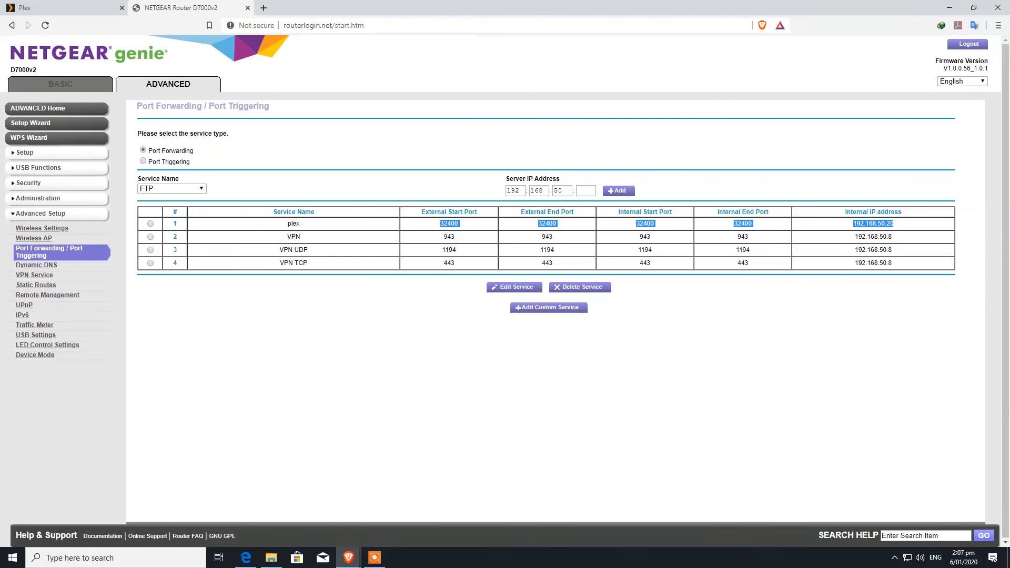
click(903, 227)
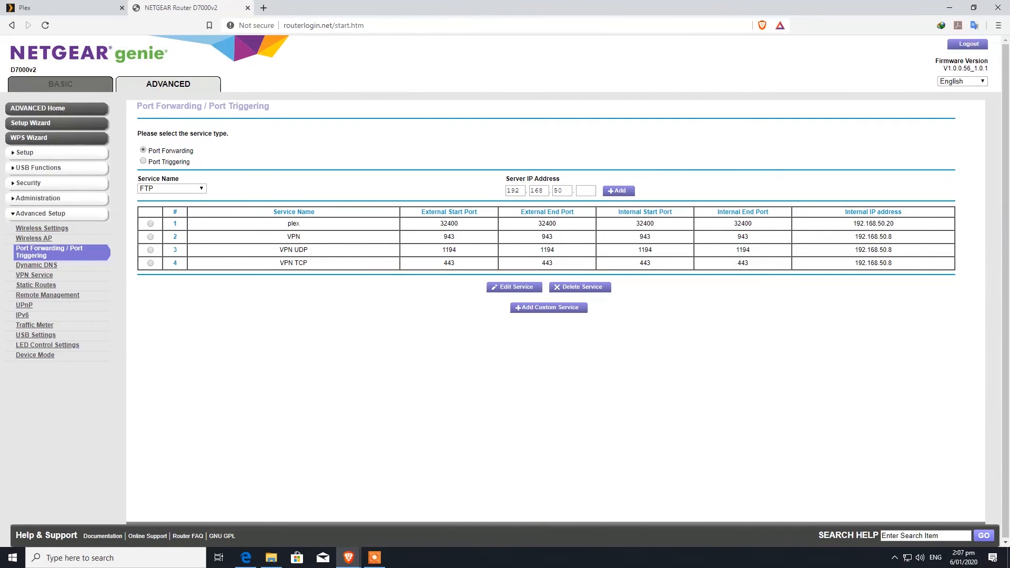
double_click(873, 224)
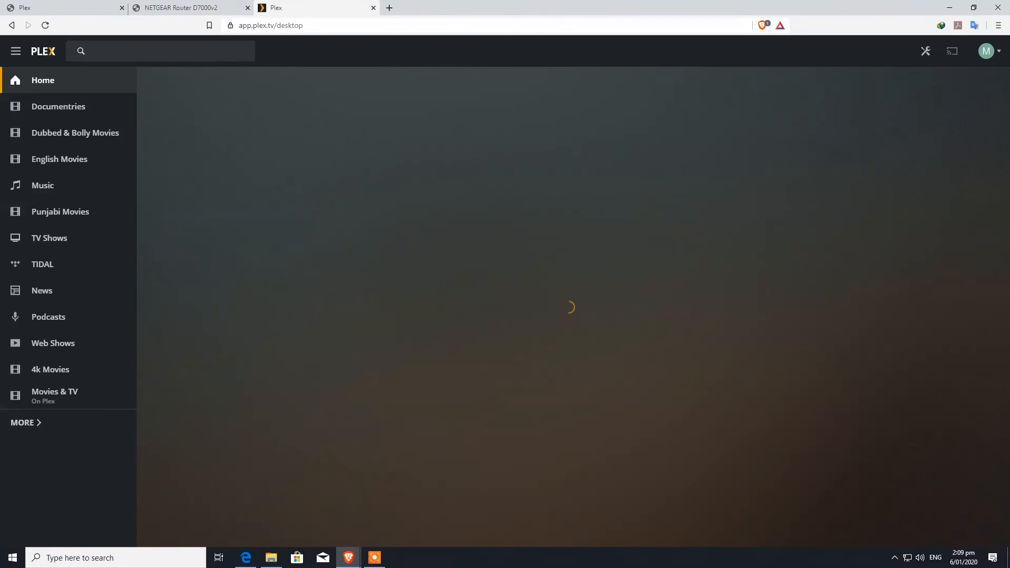
click(16, 51)
click(15, 51)
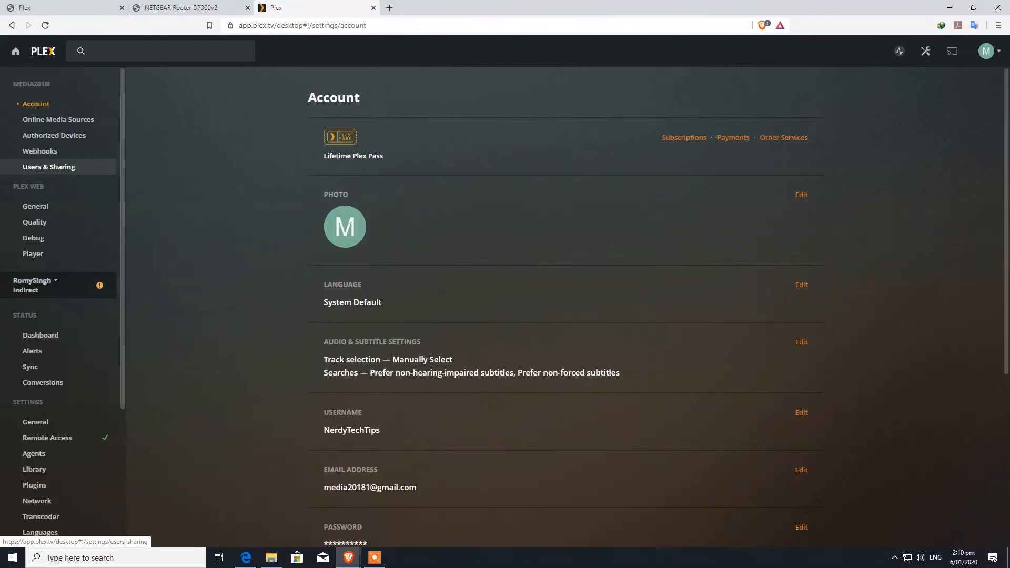
click(48, 167)
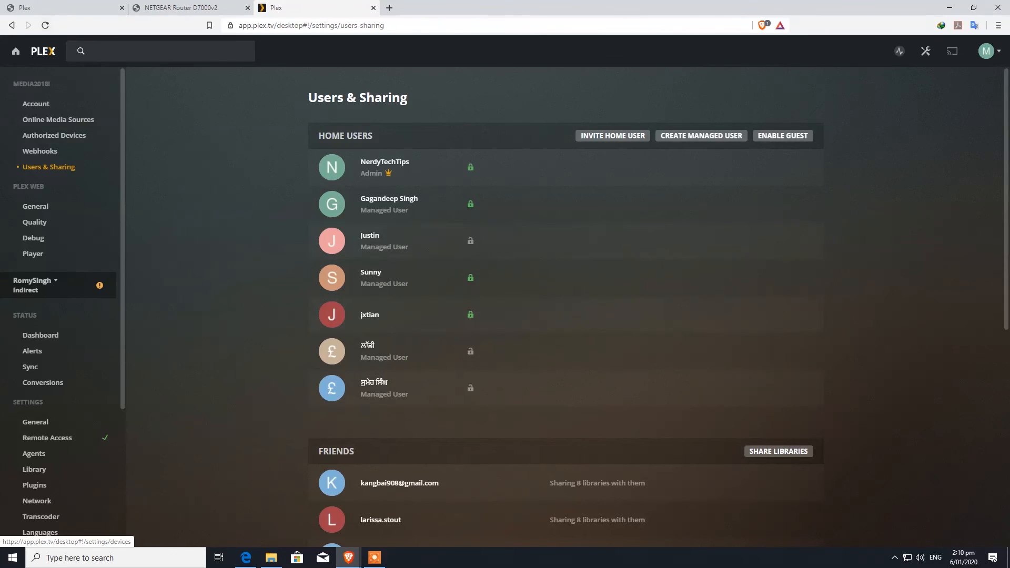
click(15, 51)
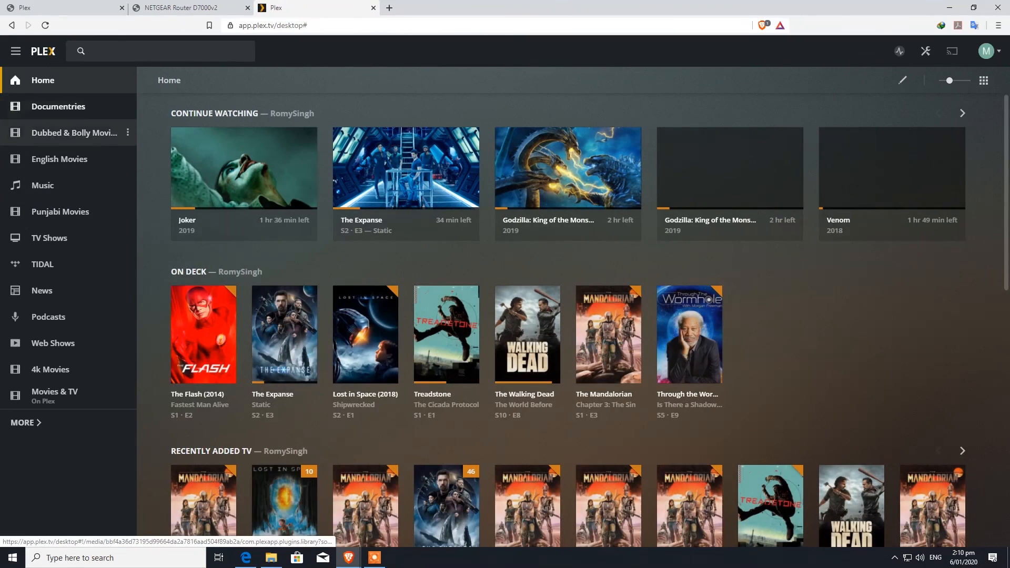
Browse the TV Shows collection and its full Library listing
scroll(69, 238, down, 1)
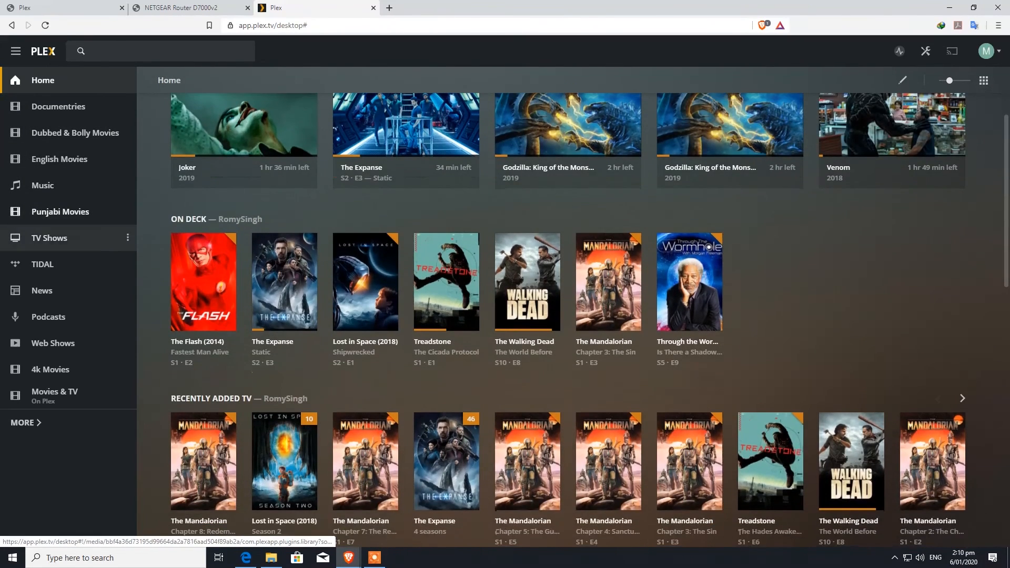
click(50, 238)
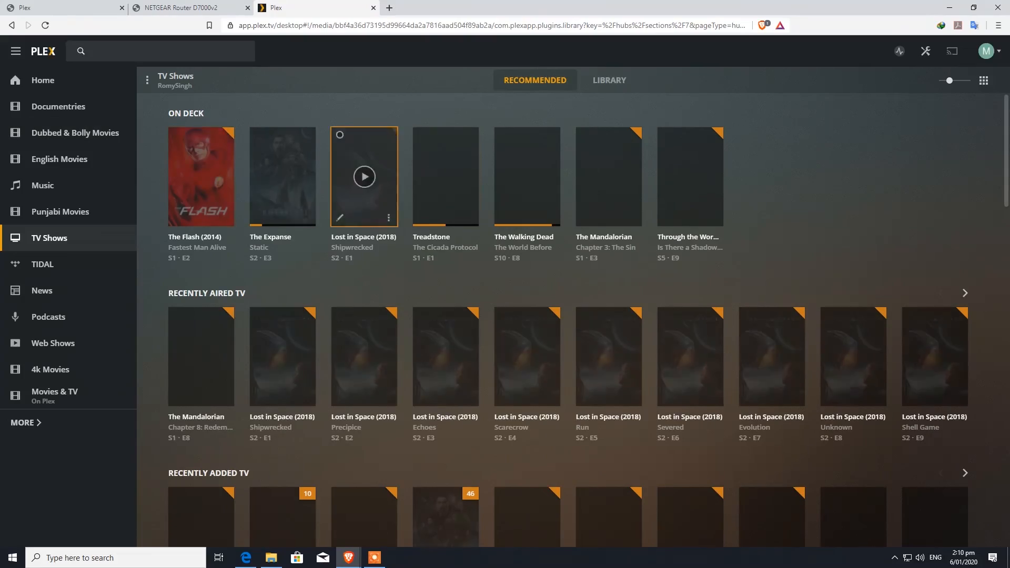
scroll(528, 326, down, 2)
scroll(527, 352, down, 18)
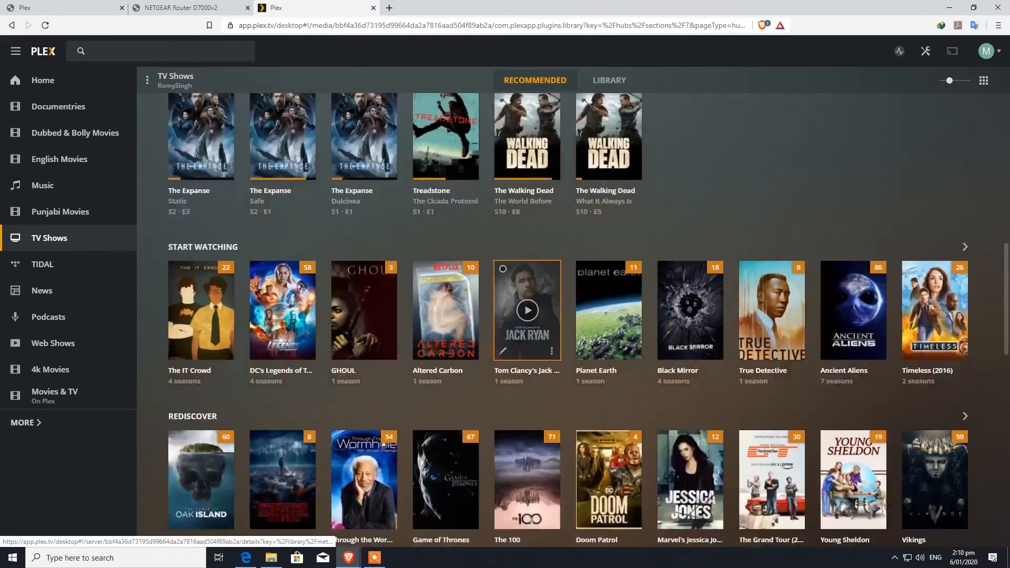
scroll(527, 352, down, 4)
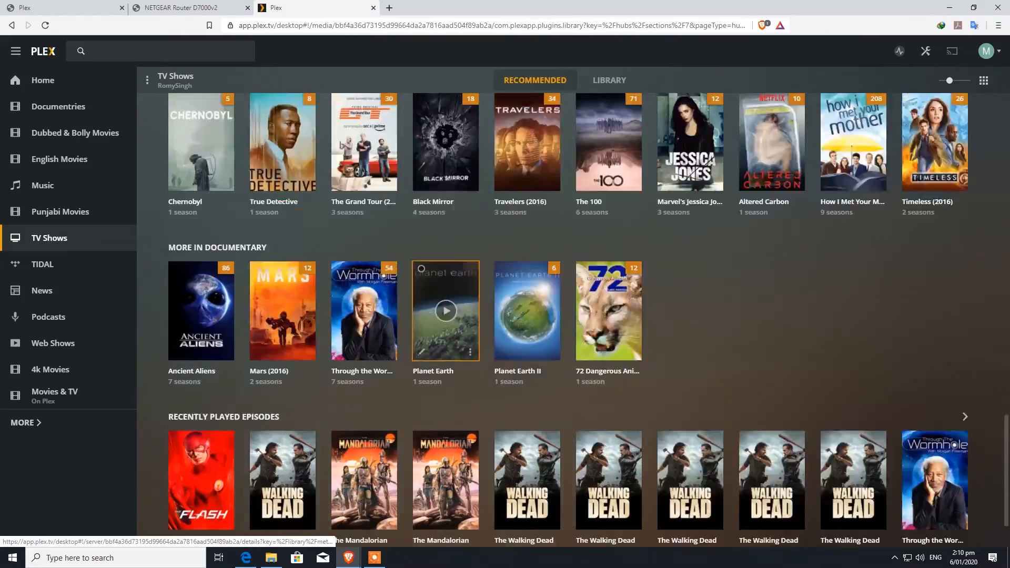
scroll(447, 326, up, 7)
click(609, 80)
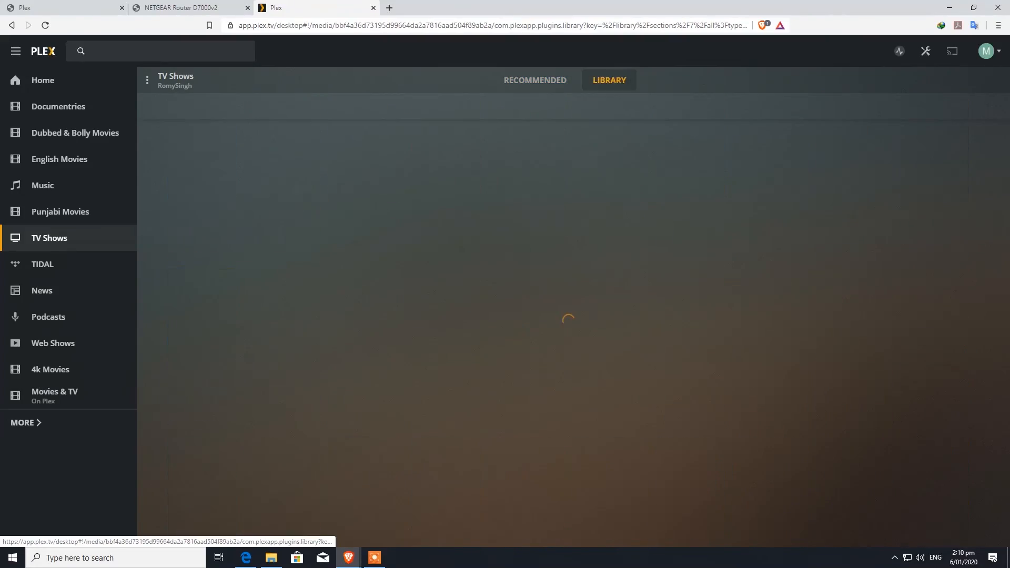
scroll(574, 316, down, 5)
scroll(573, 315, down, 7)
scroll(449, 472, up, 3)
scroll(449, 472, up, 8)
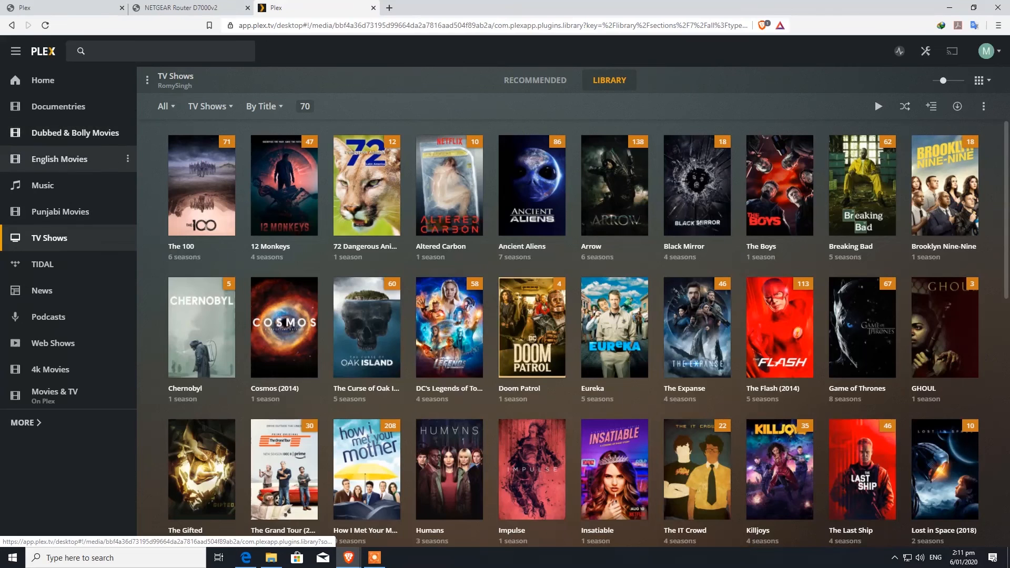
Browse the 329-title English Movies library, then bring up the 18-title 4k Movies library
click(59, 159)
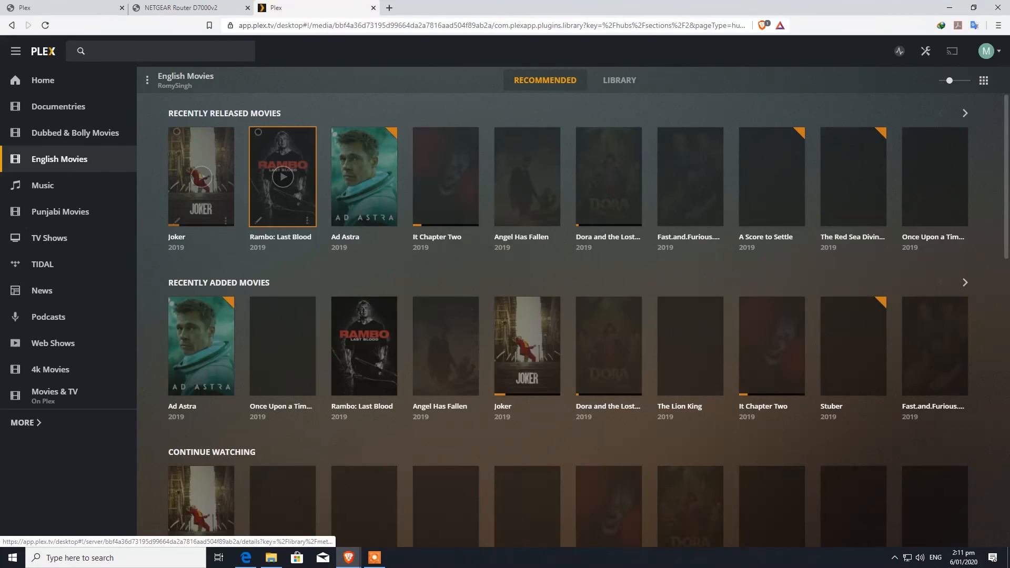
click(620, 80)
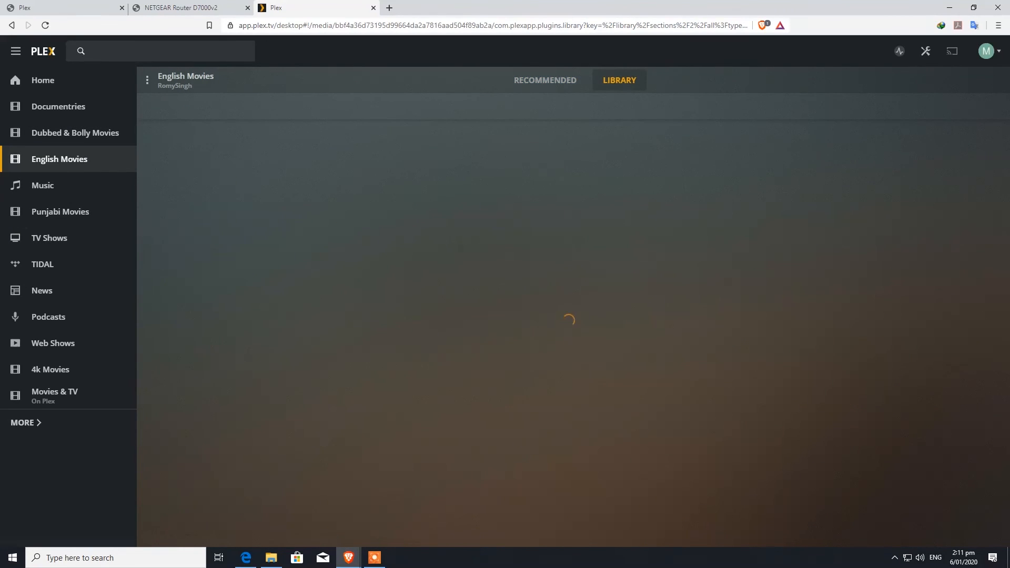
scroll(450, 263, down, 4)
scroll(449, 263, down, 12)
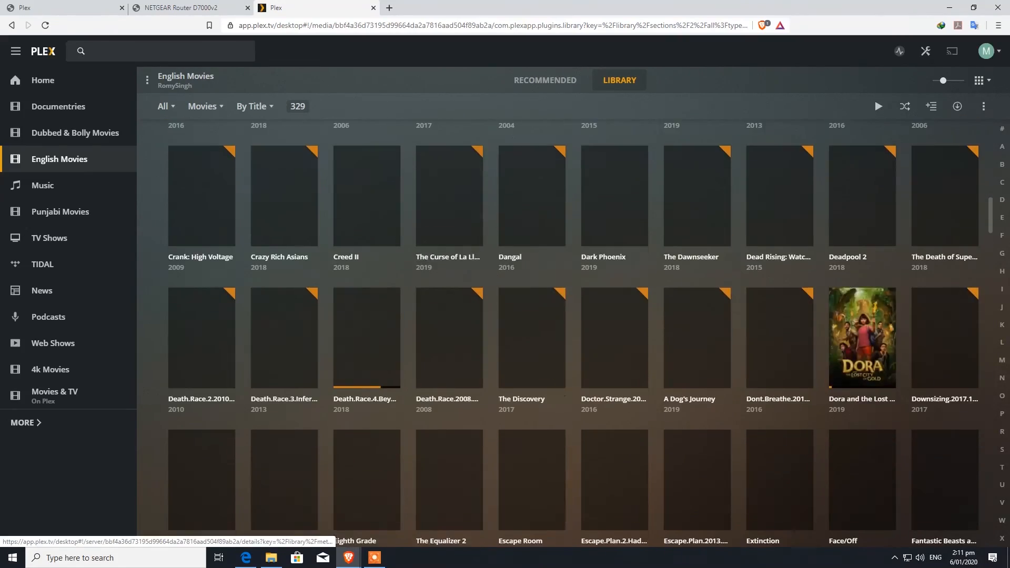
scroll(450, 263, down, 11)
scroll(450, 263, up, 7)
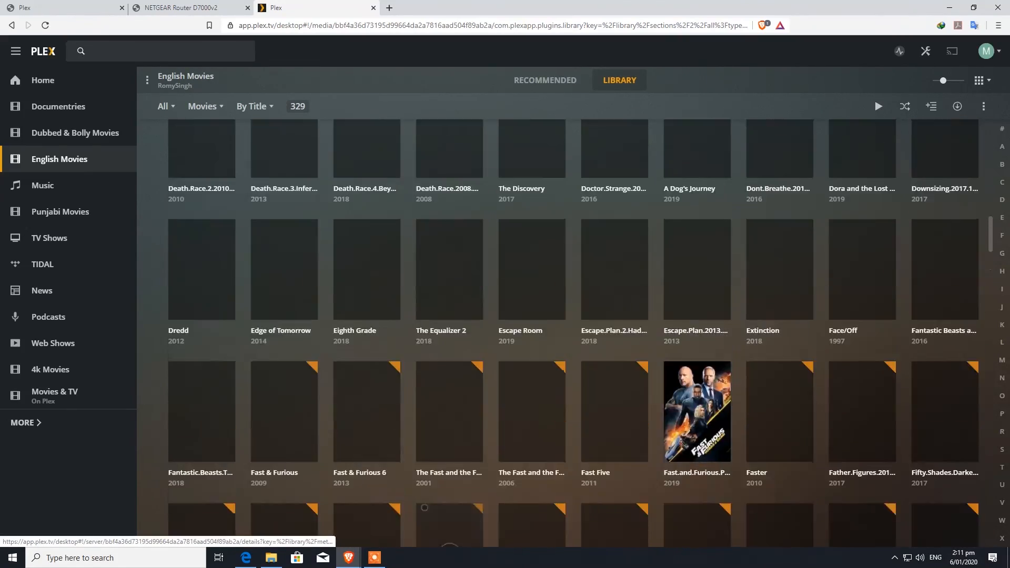
scroll(450, 326, up, 18)
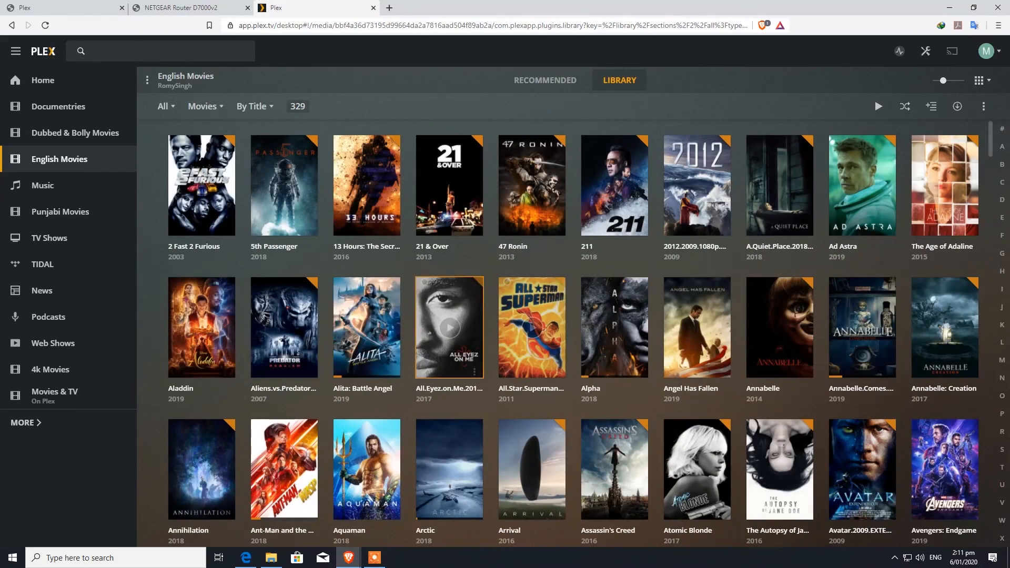
click(50, 369)
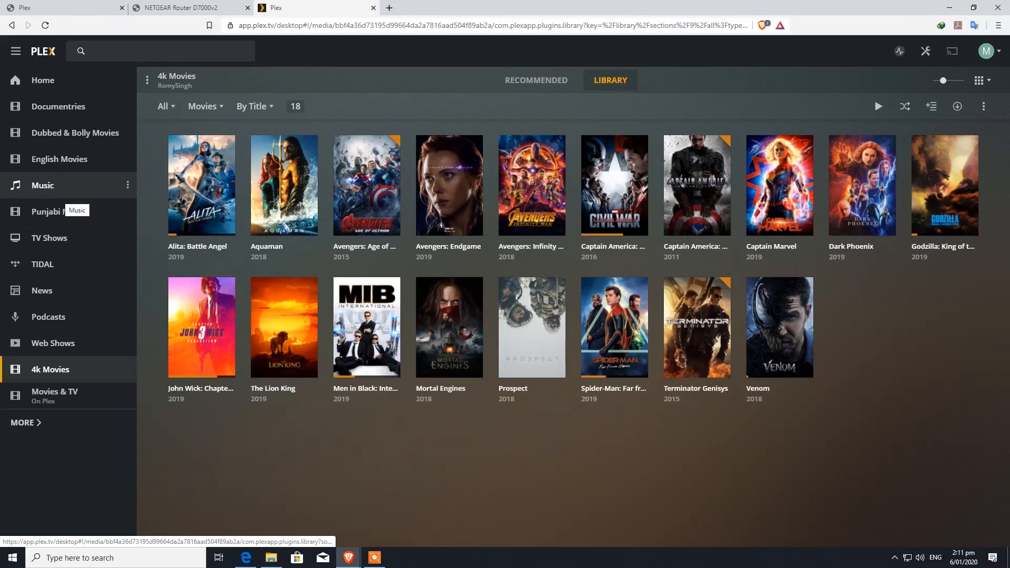
Scroll through the full Music library list of 212 artists
click(43, 185)
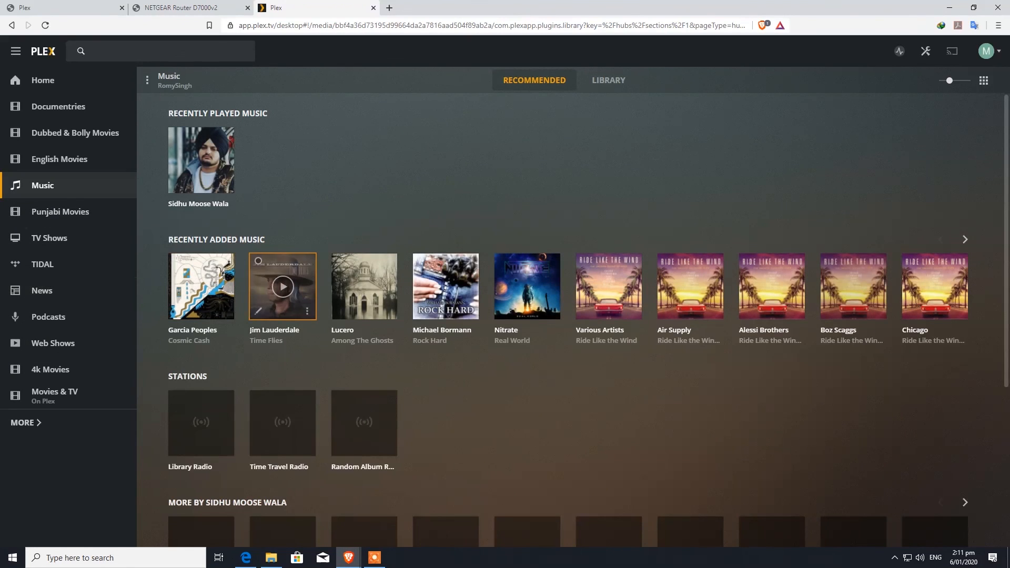
click(608, 80)
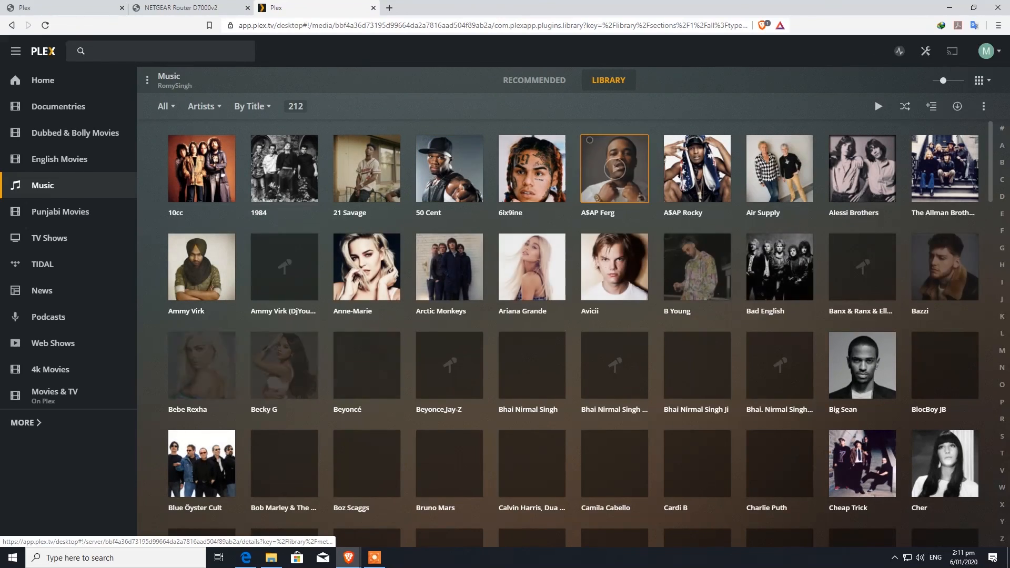
scroll(450, 324, down, 10)
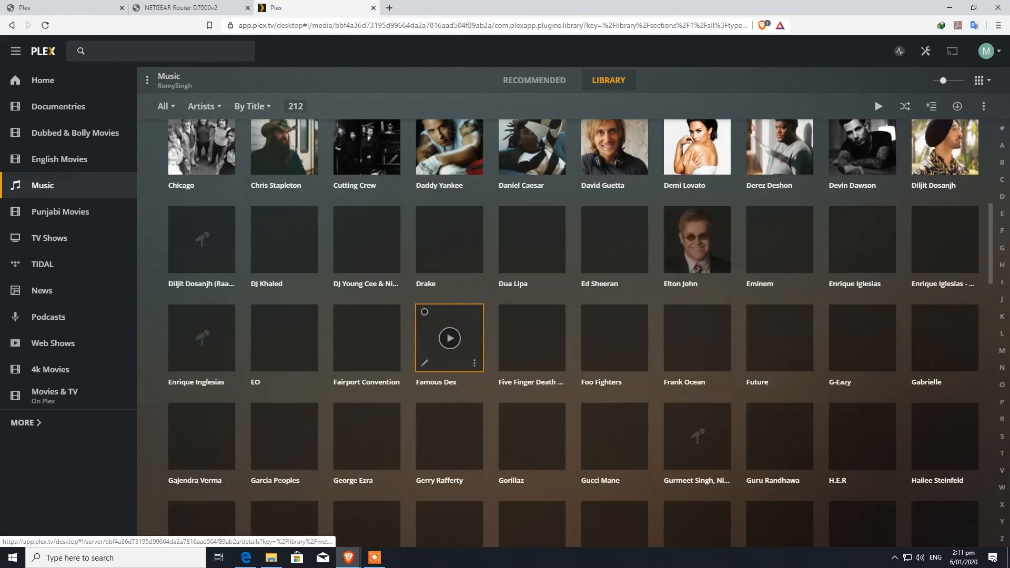
scroll(450, 324, down, 5)
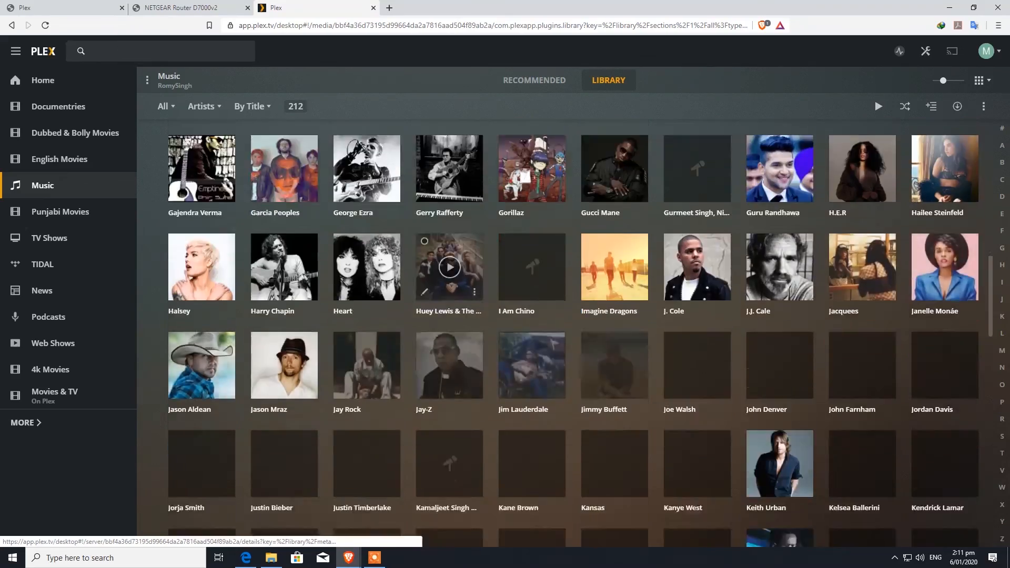
scroll(450, 294, down, 5)
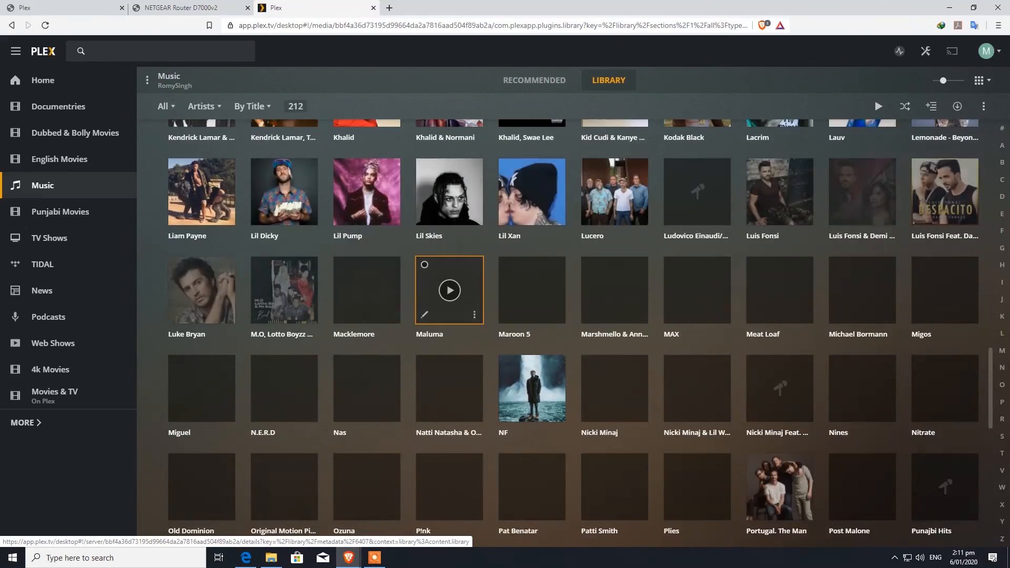
scroll(449, 295, down, 4)
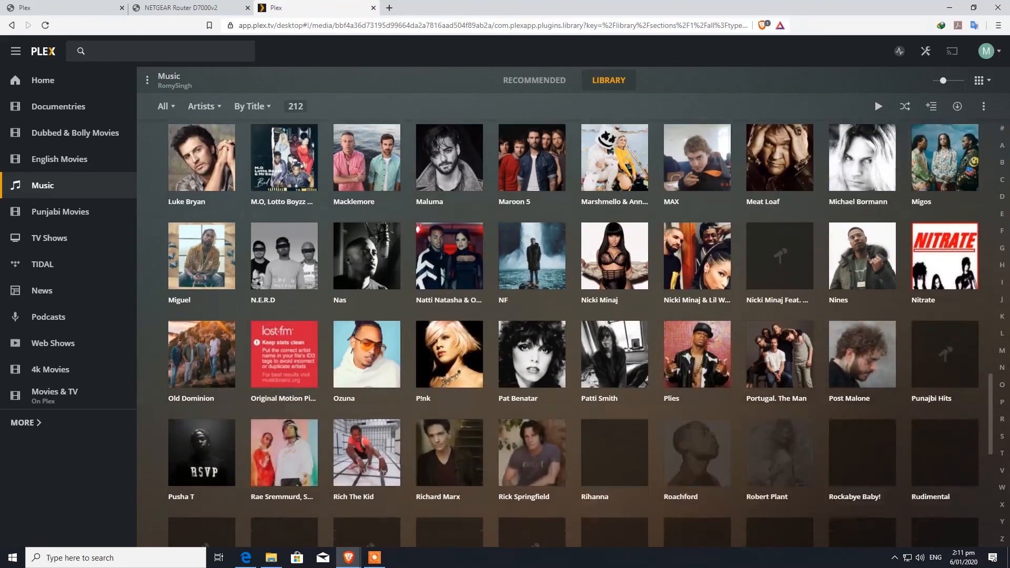
scroll(450, 294, down, 3)
scroll(449, 295, down, 2)
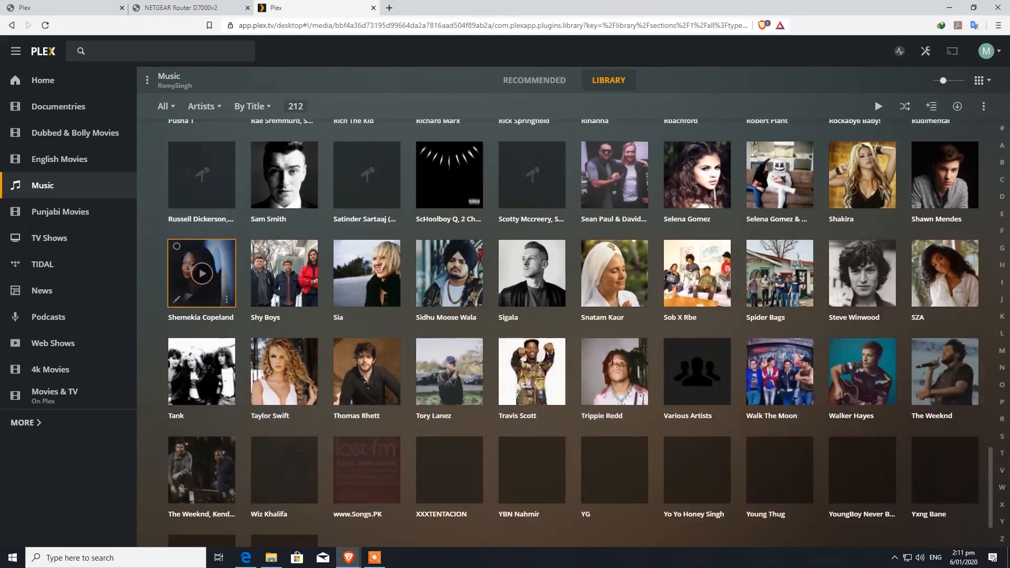
Return to the Plex Home page, then minimize the browser to show the desktop
click(42, 80)
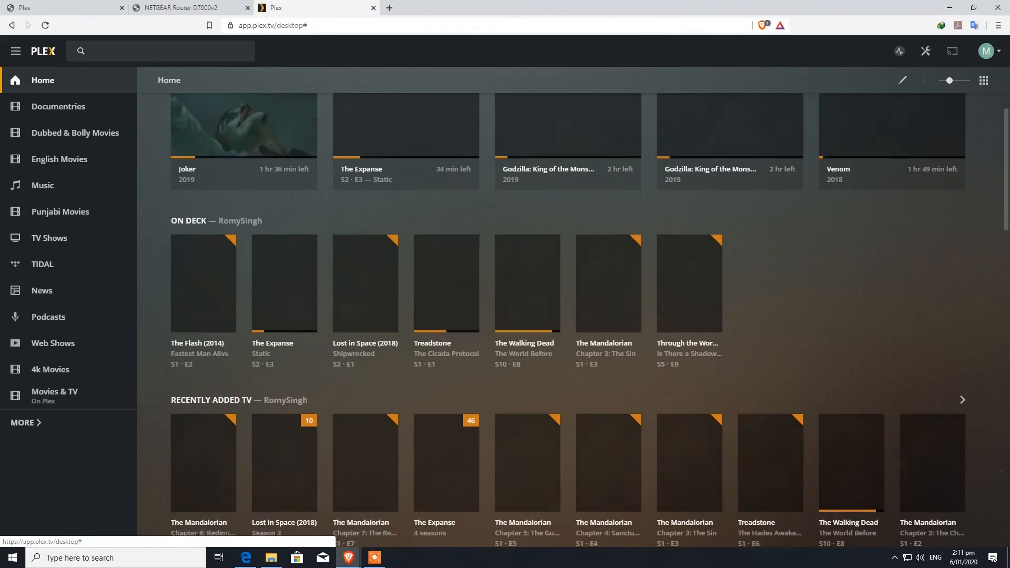
scroll(523, 352, up, 1)
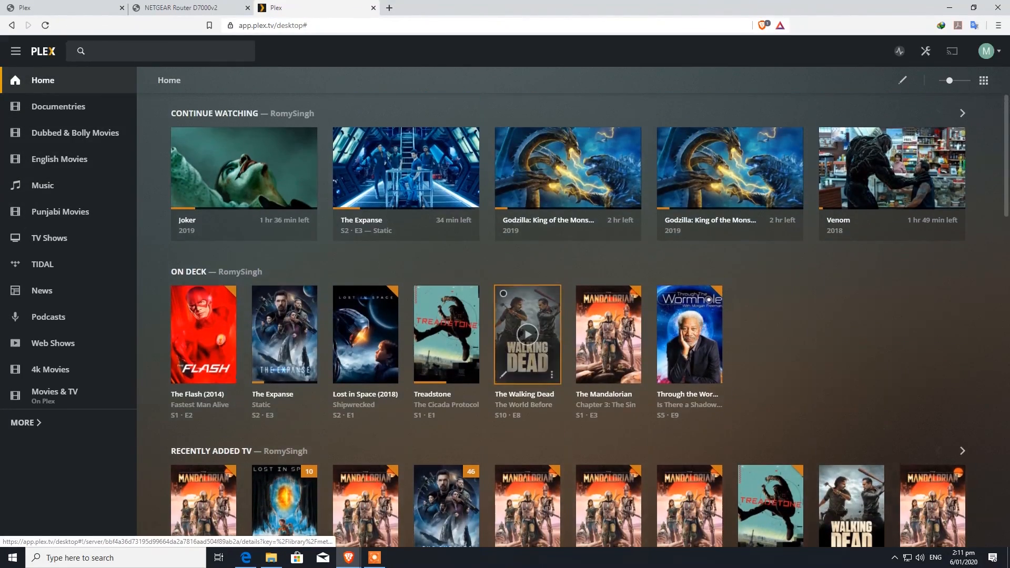
scroll(524, 362, down, 20)
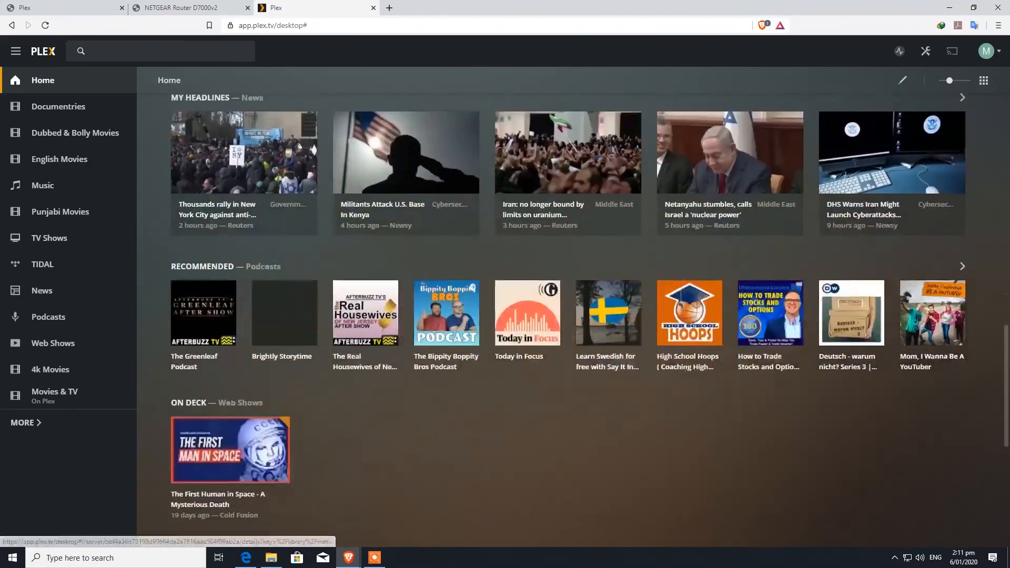
scroll(368, 336, up, 20)
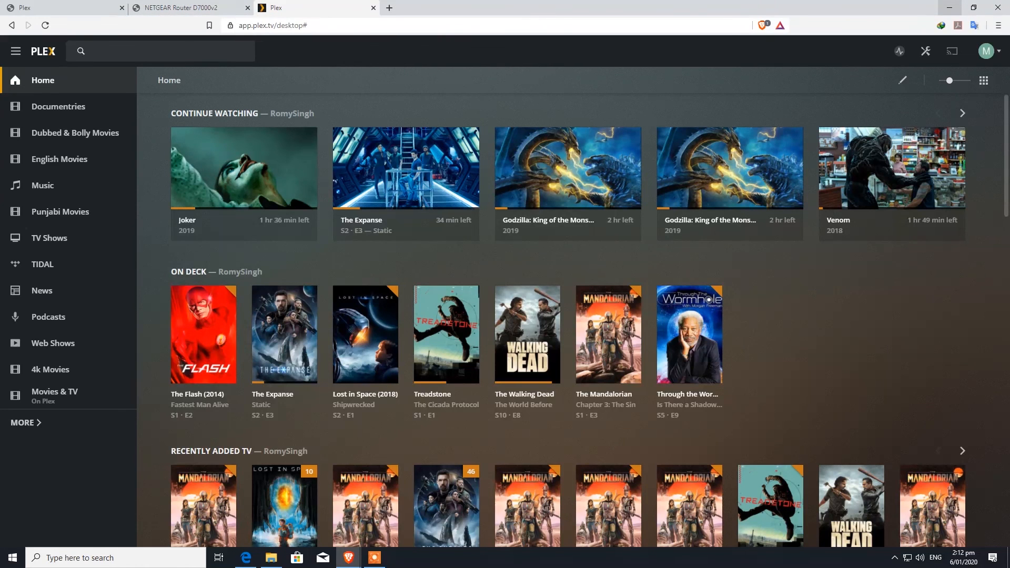
click(949, 8)
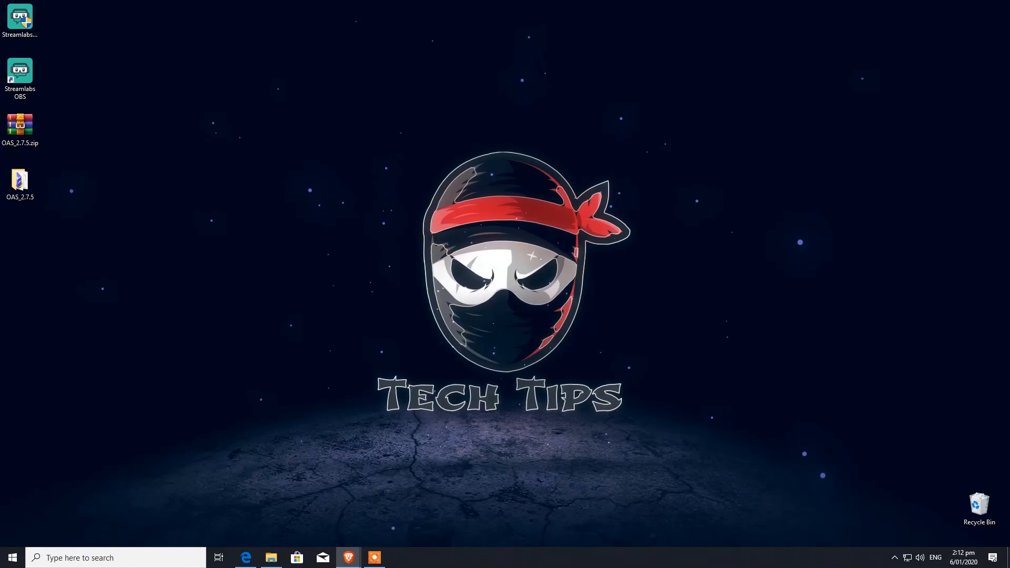